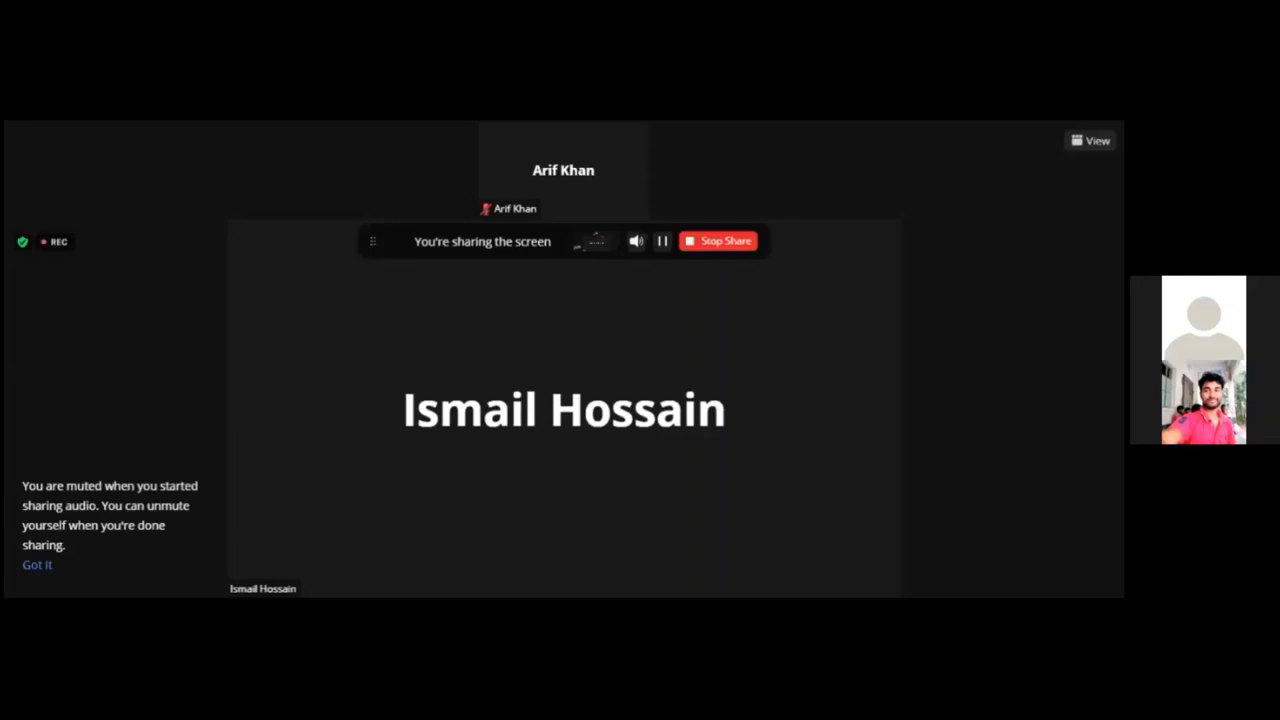
- Unmute the microphone in the Zoom meeting and open a new blank Chrome tab
mouse_move(387, 425)
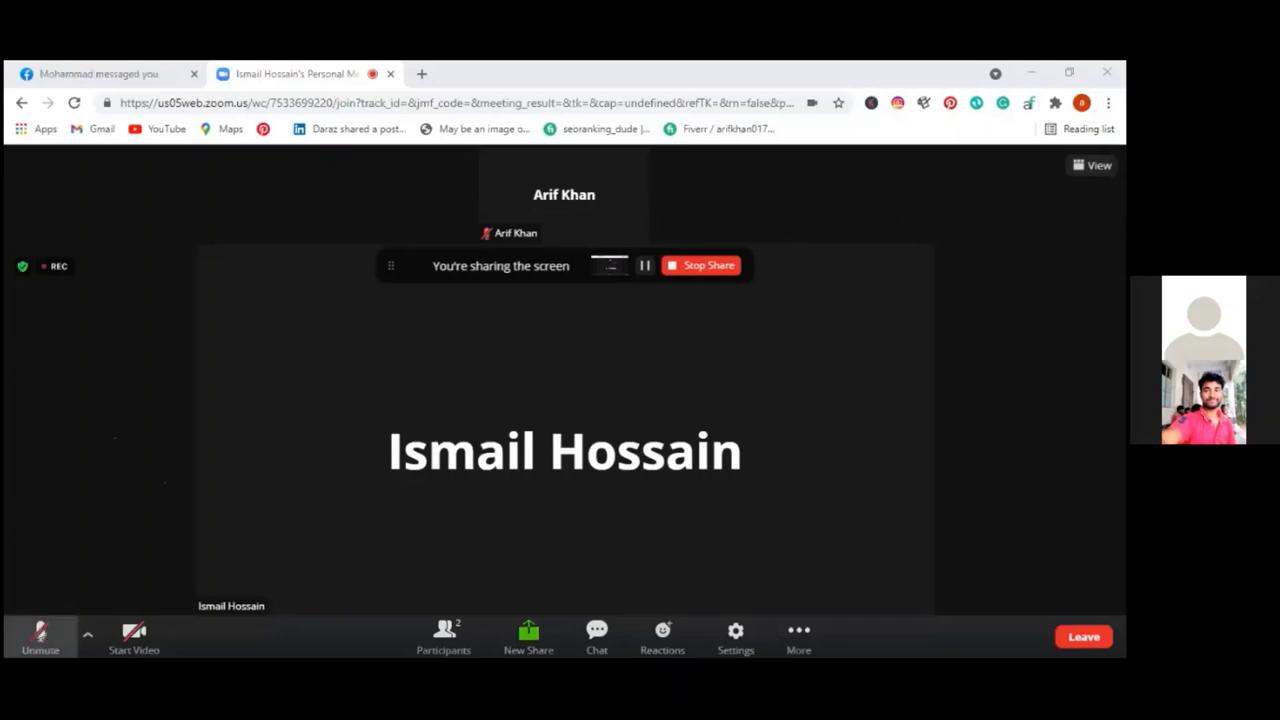
click(40, 637)
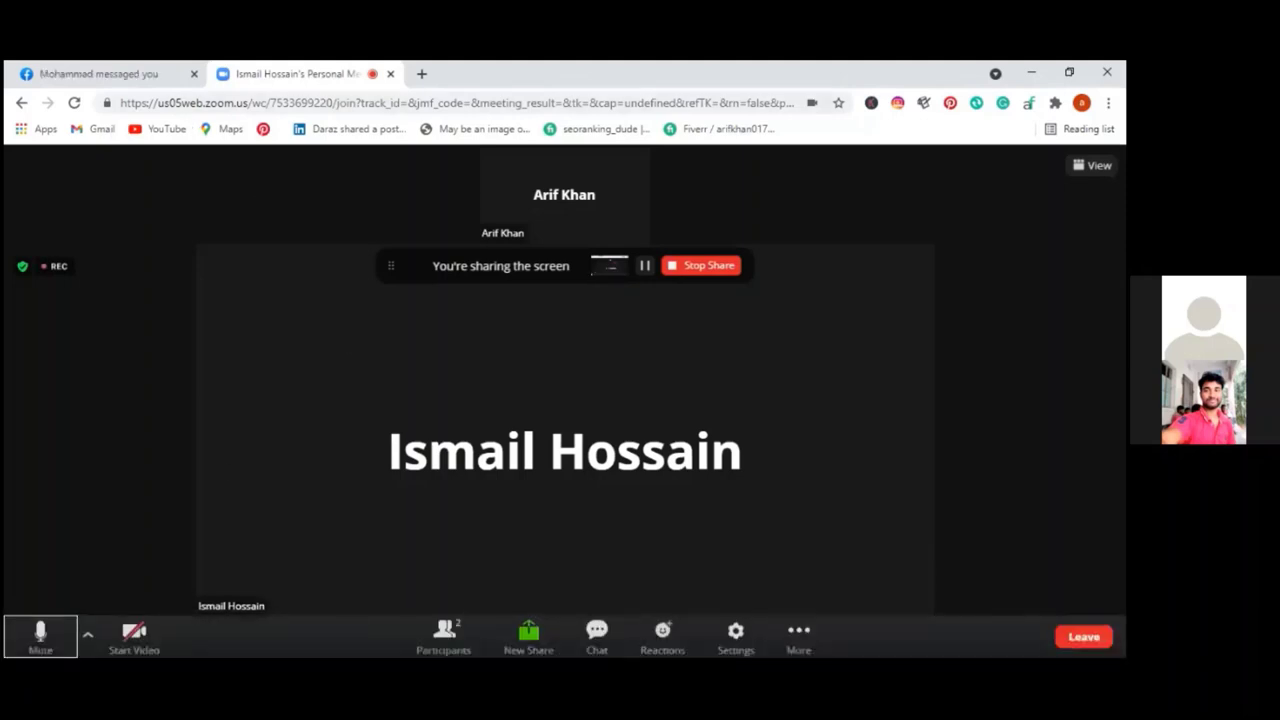
click(422, 74)
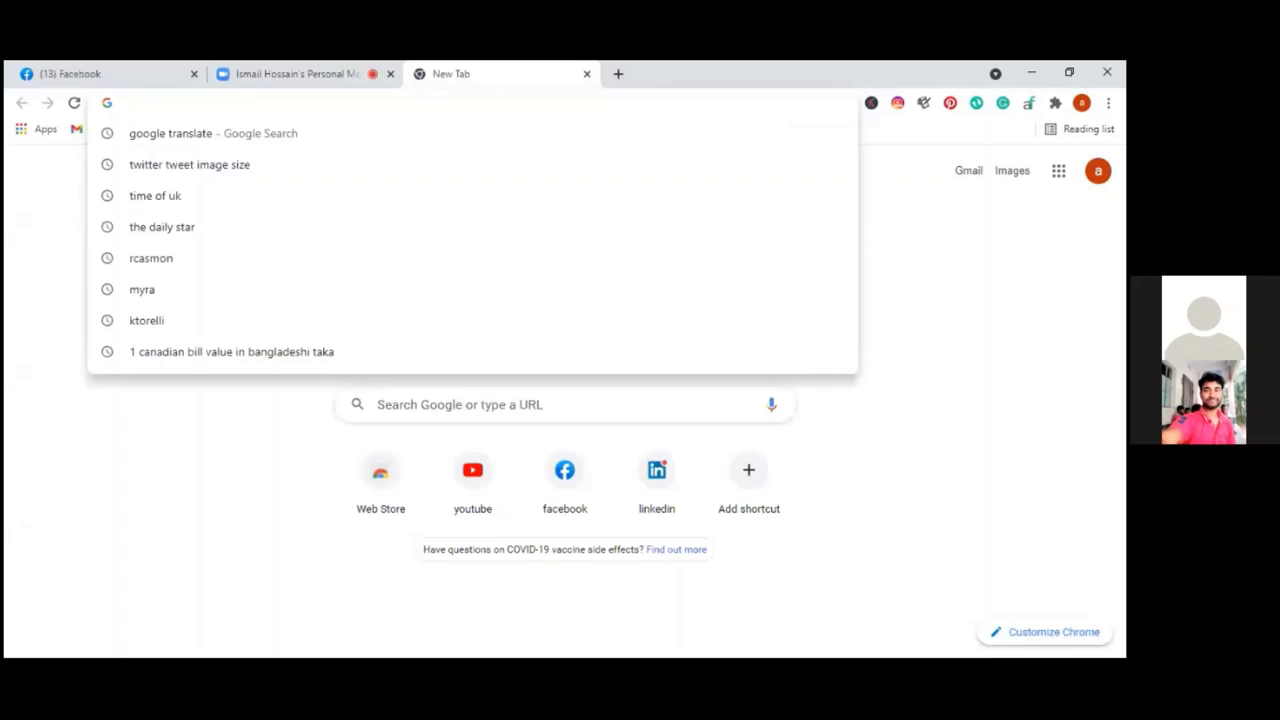
- Search Google for 'transferwise', correcting the misspelled 'transfoe' and picking the TransferWise suggestion
text(tr)
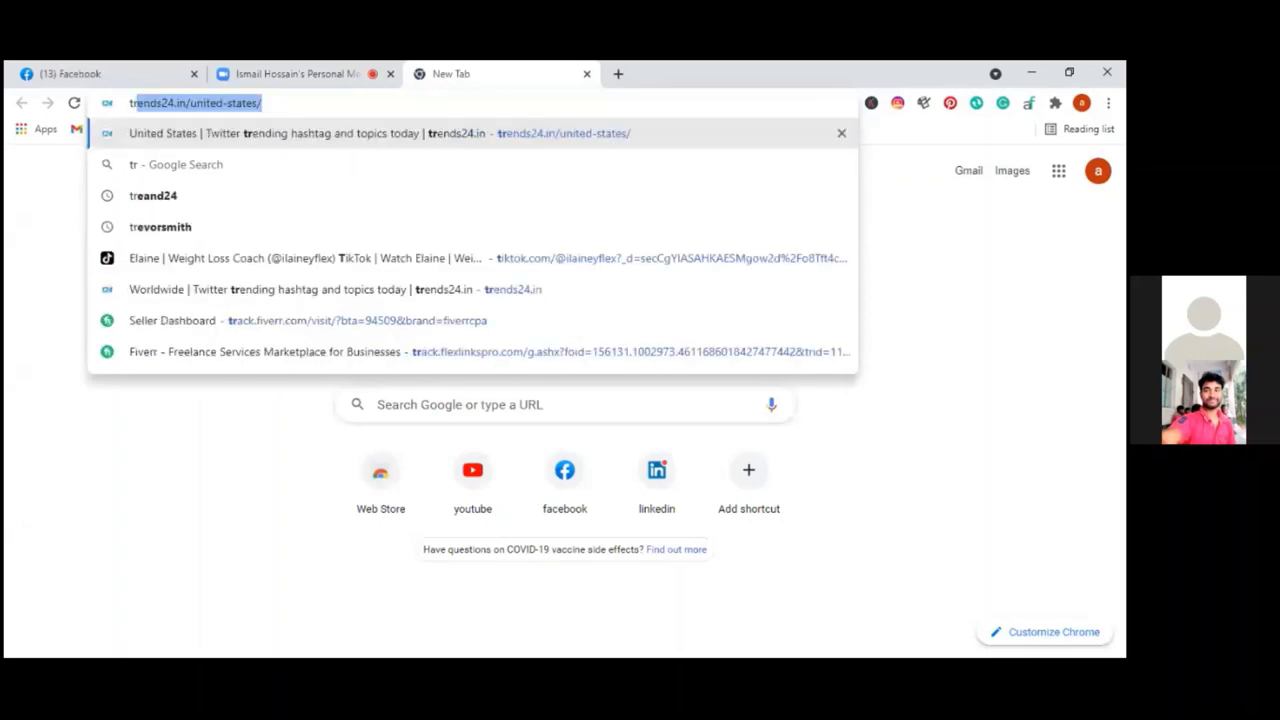
text(an)
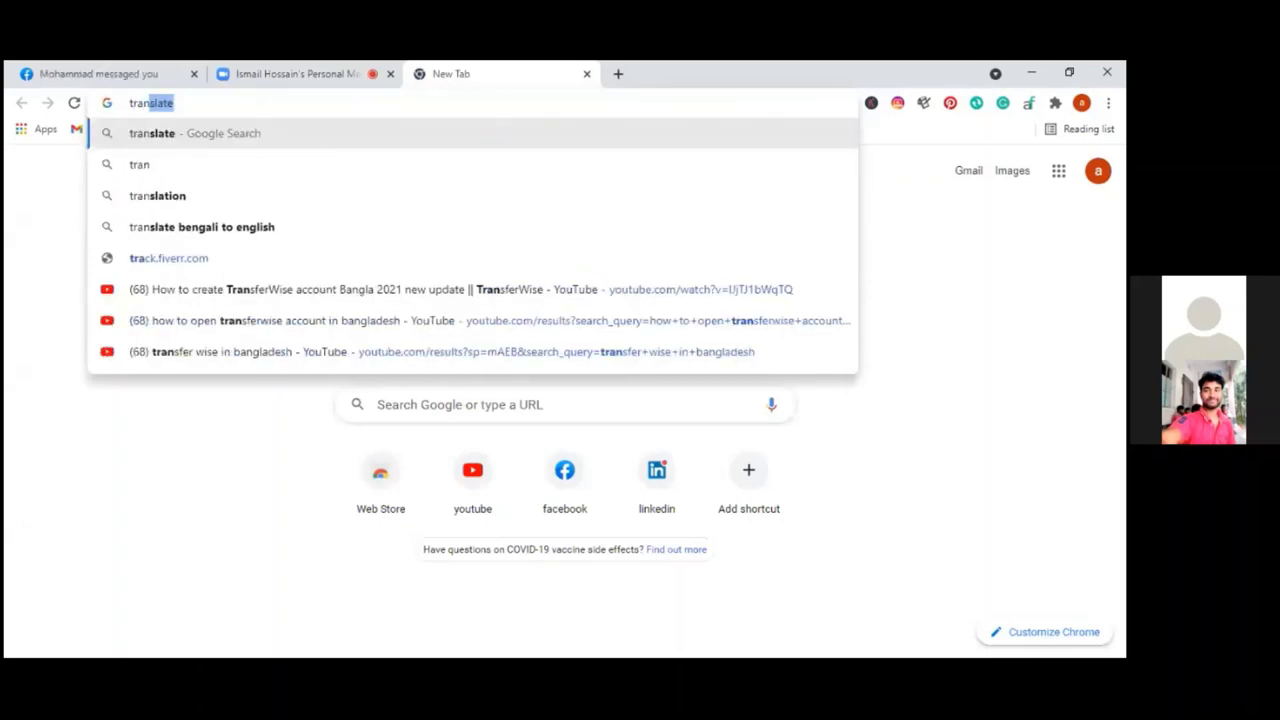
text(sfoe)
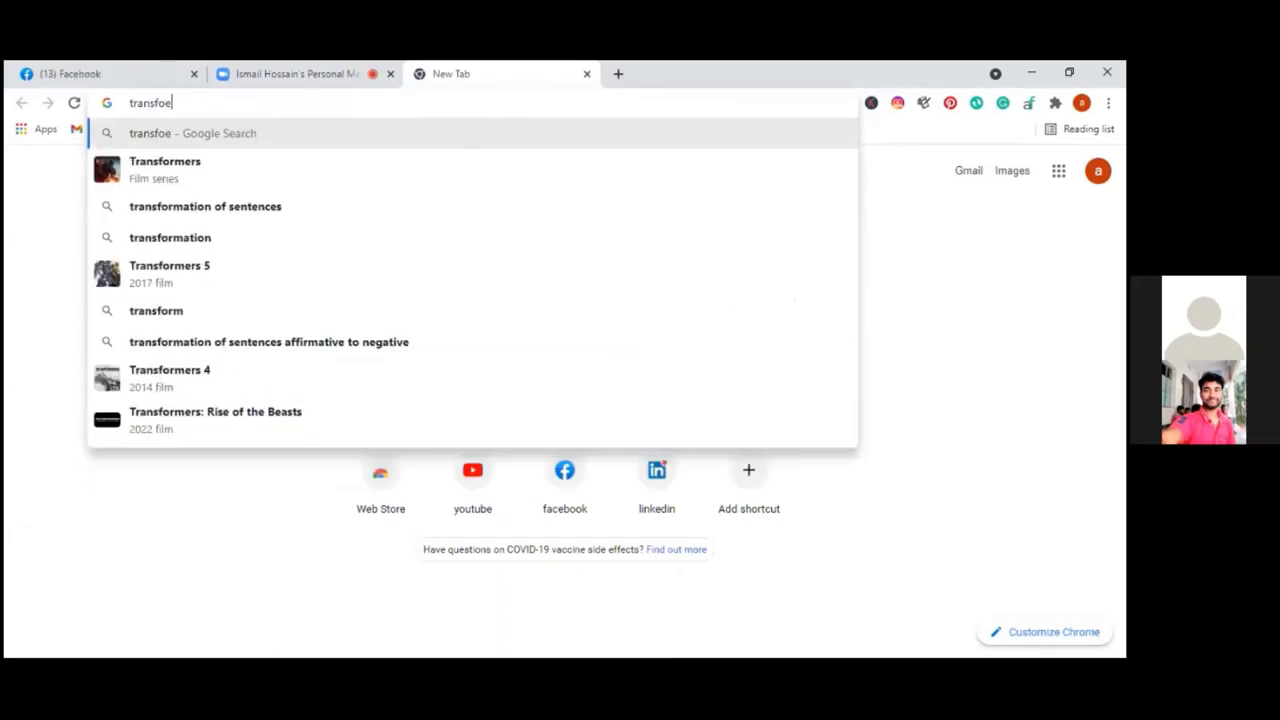
key(BackSpace)
text(r)
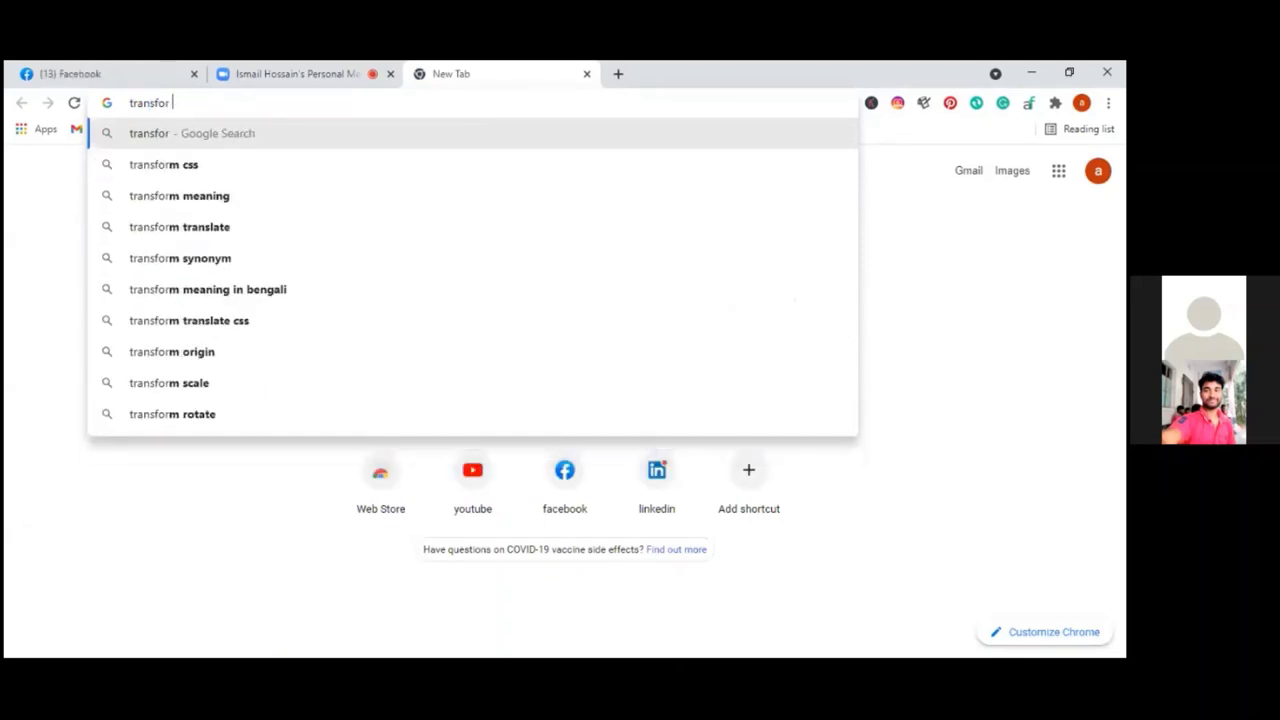
text( wise)
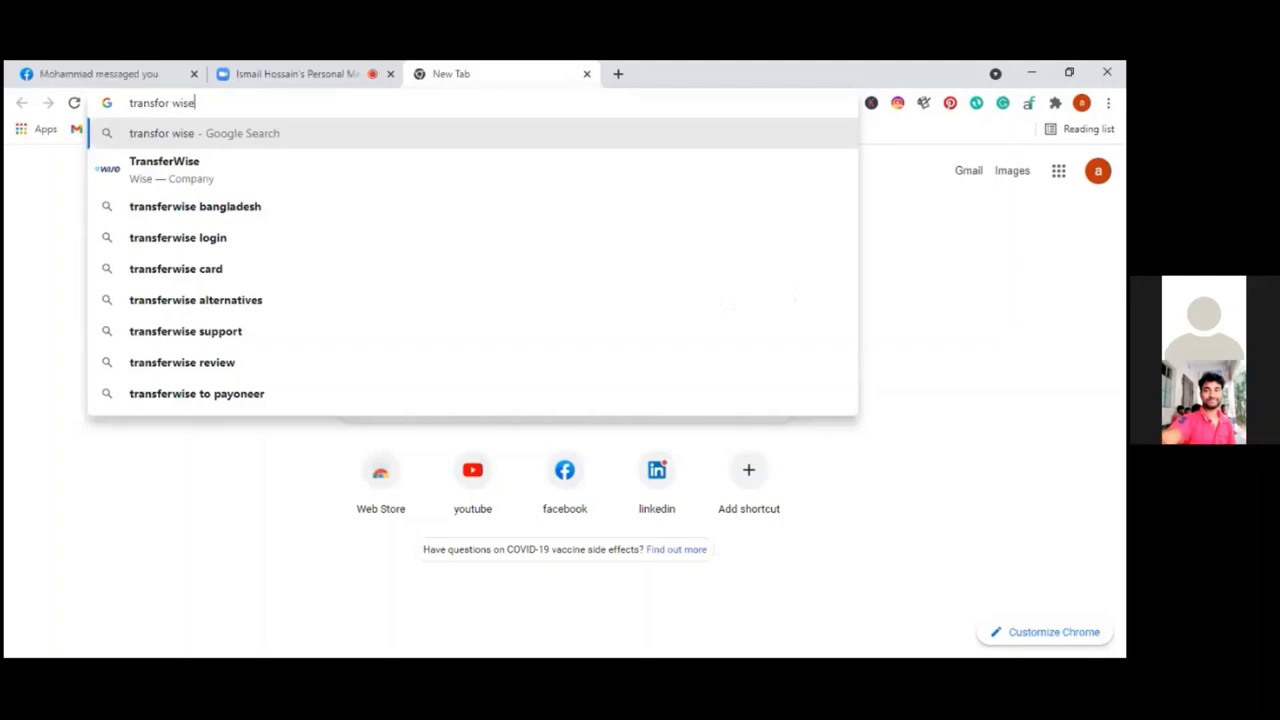
click(165, 170)
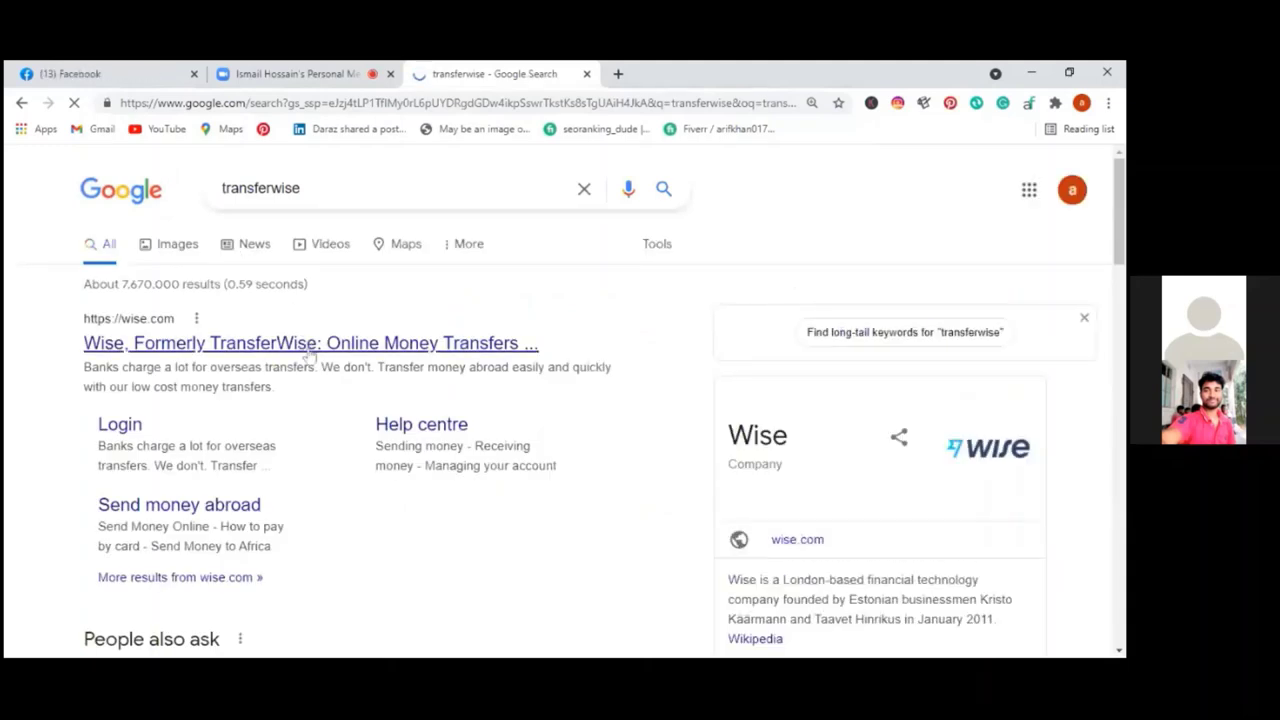
- Open the 'Wise, Formerly TransferWise' result and go to the site's Personal homepage
click(311, 345)
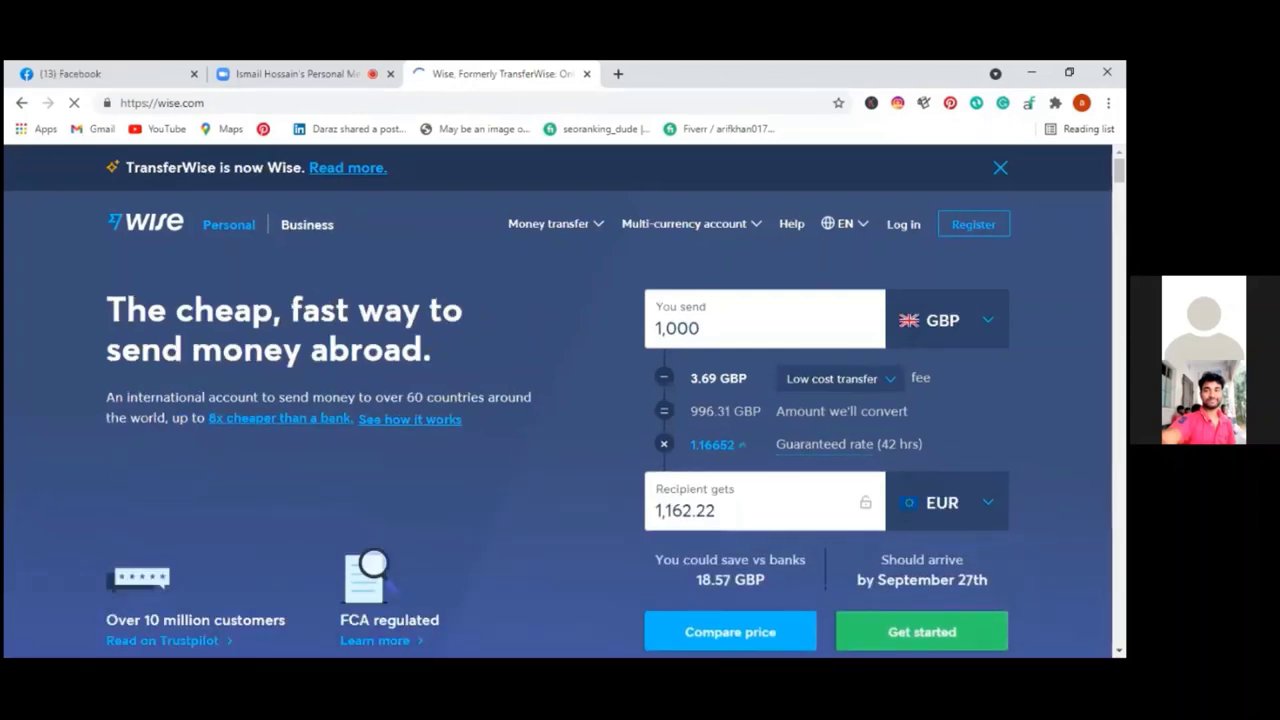
scroll(570, 417, down, 1)
scroll(568, 417, down, 1)
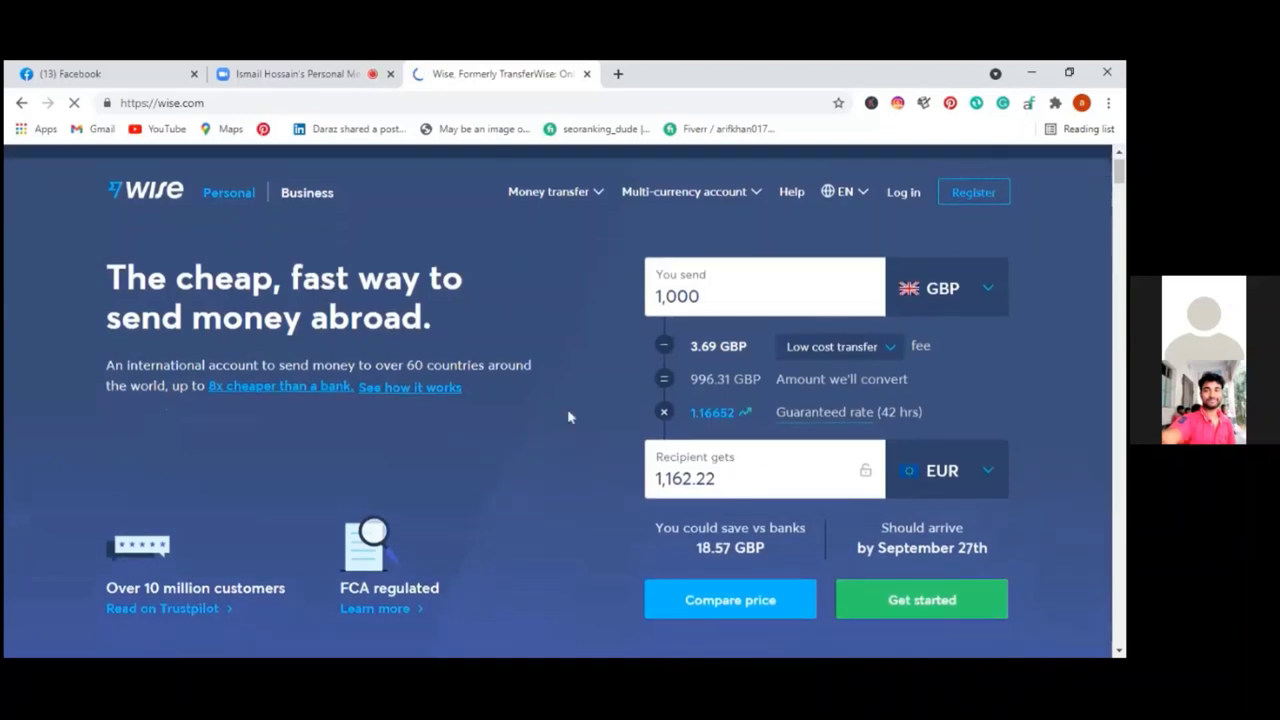
scroll(568, 417, down, 1)
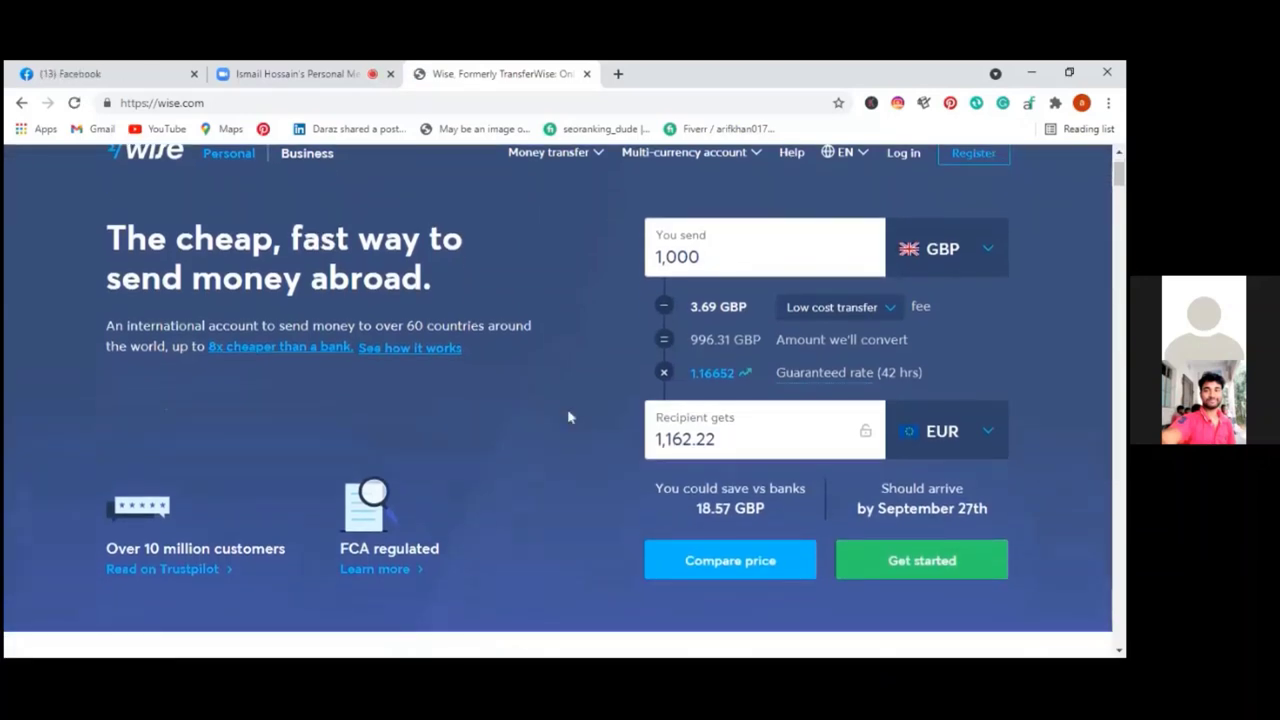
scroll(568, 417, up, 2)
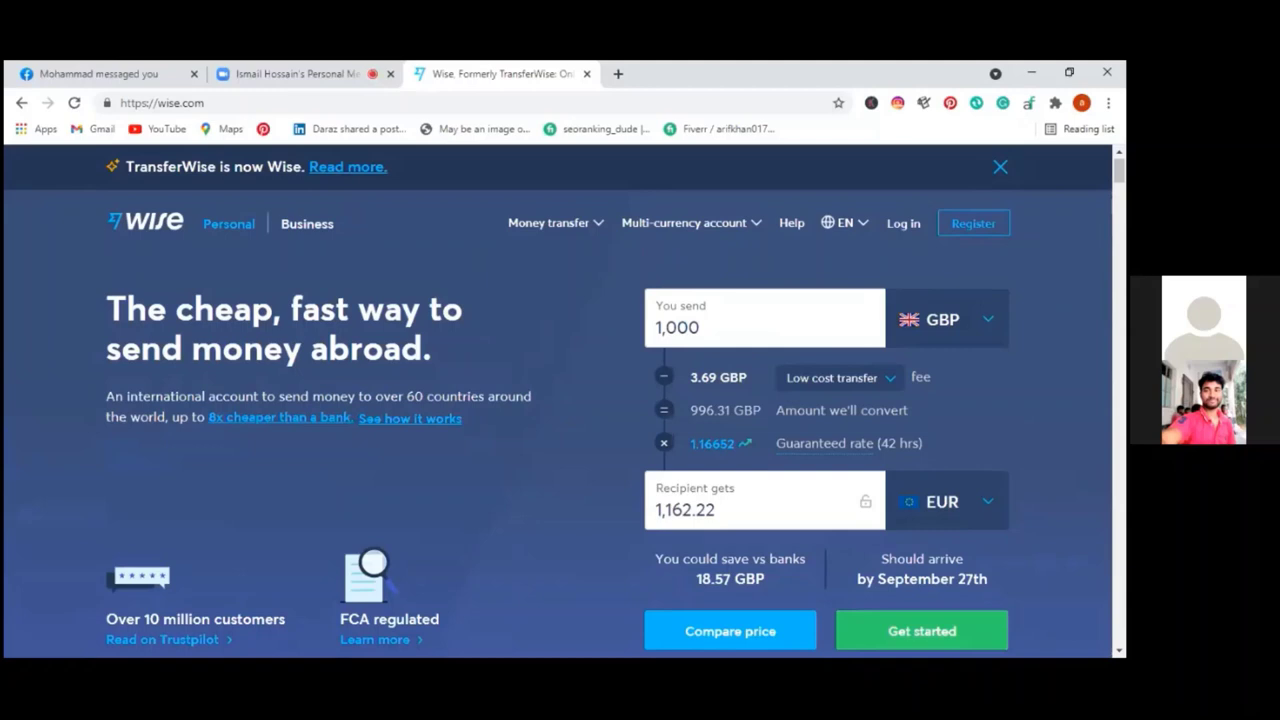
click(229, 226)
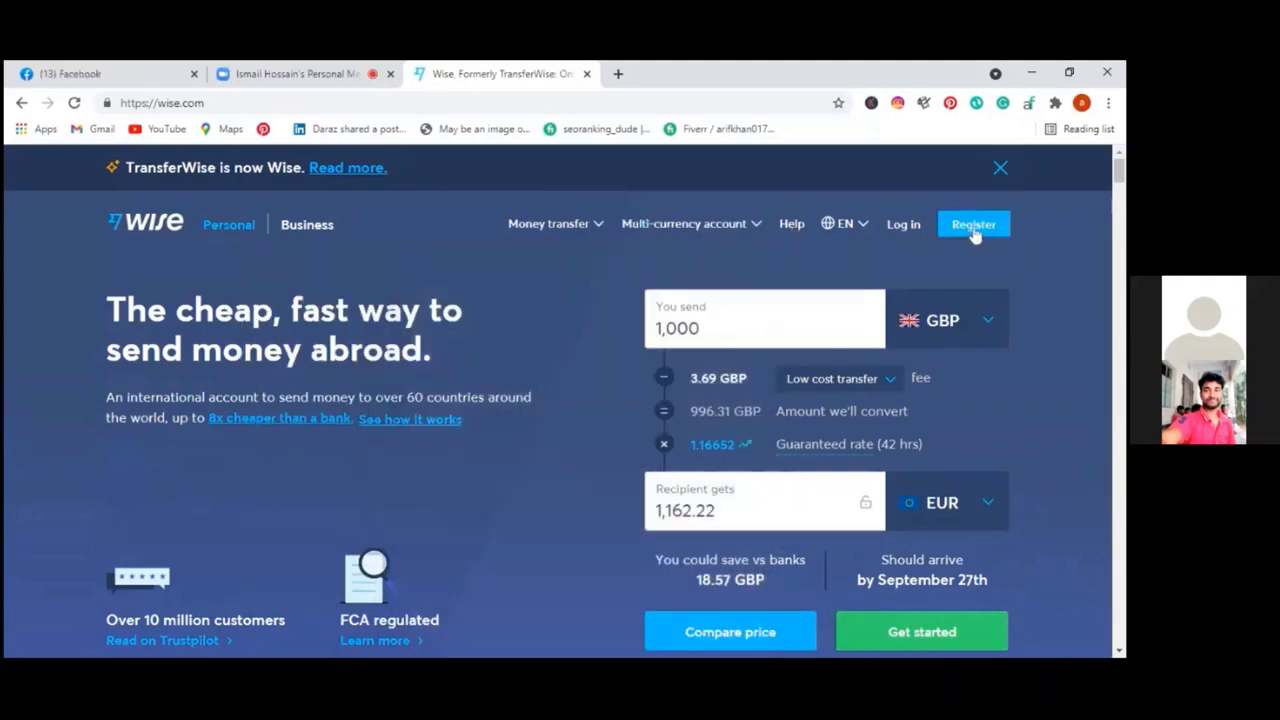
- Register with the saved e-mail address, choosing a Personal account and Bangladesh as country of residence
click(973, 226)
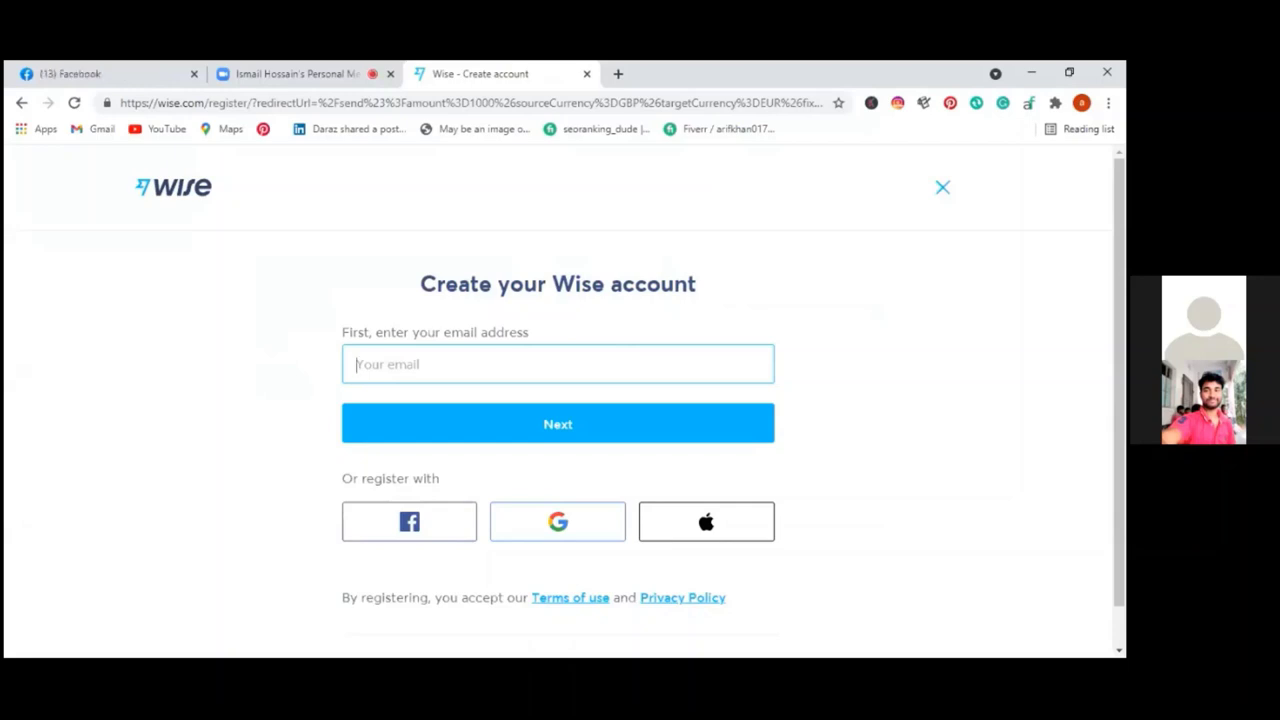
key(Down)
key(Return)
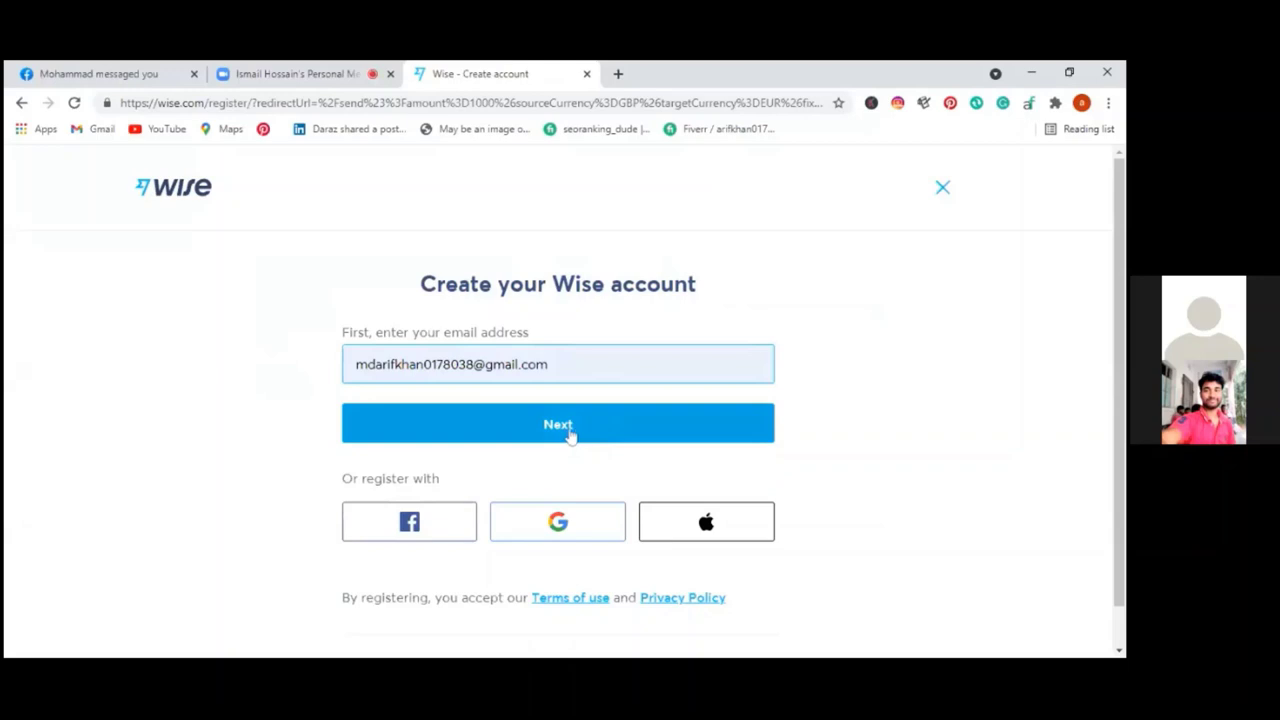
click(569, 434)
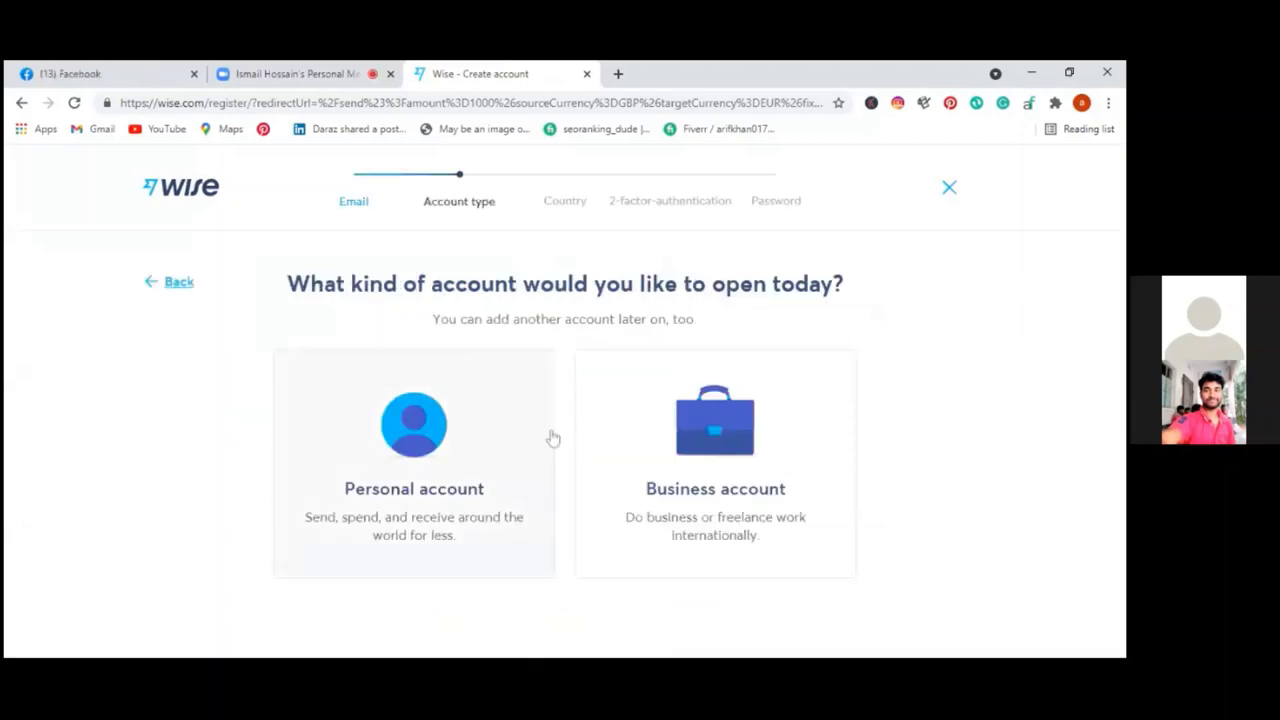
click(422, 457)
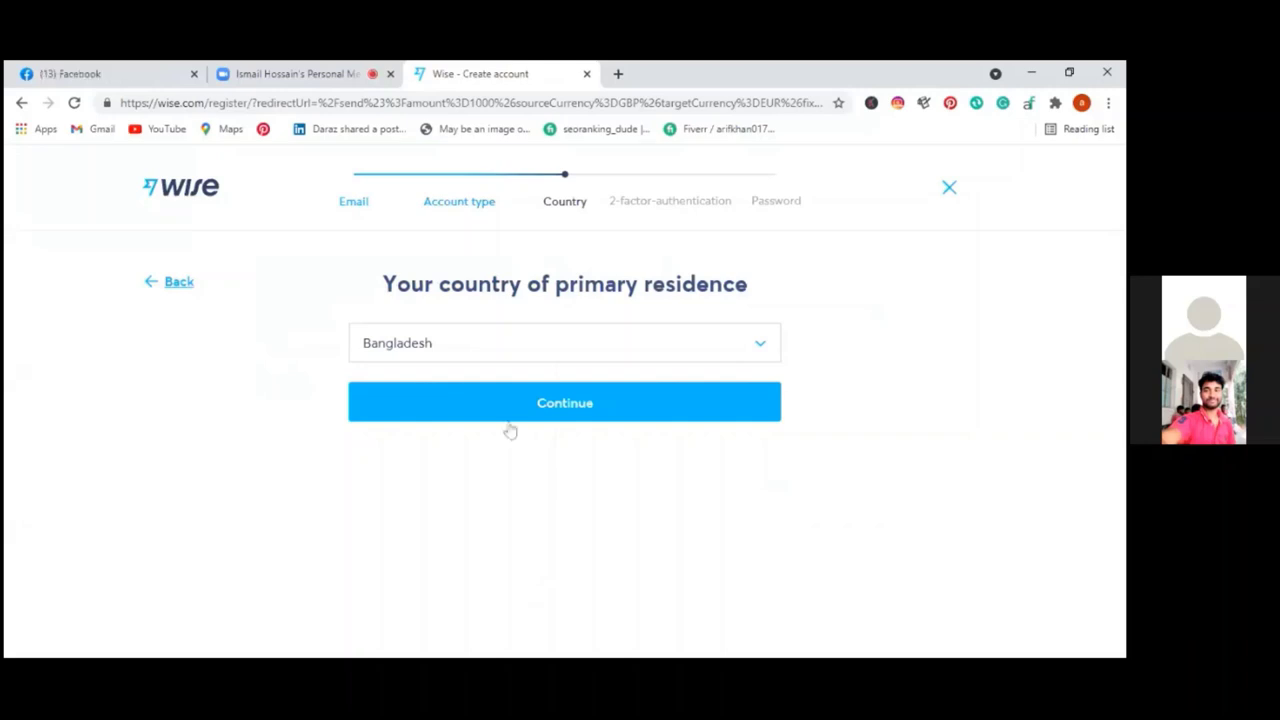
click(550, 412)
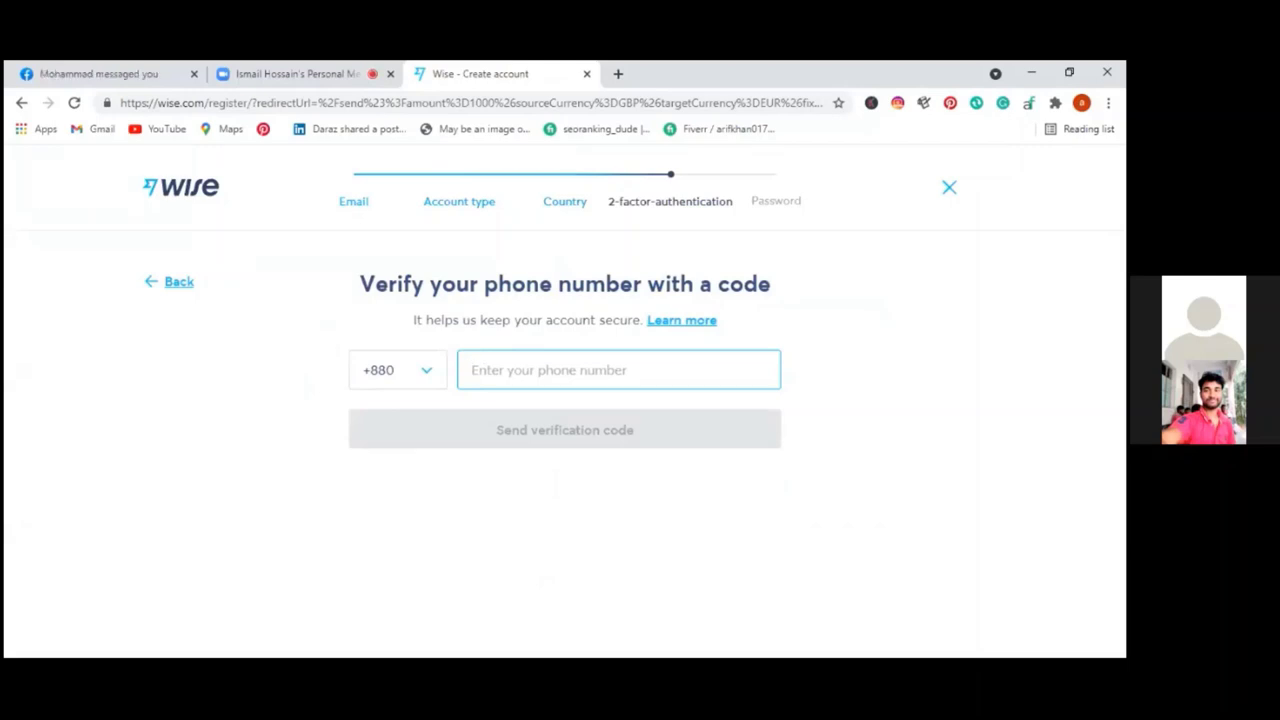
- Enter the saved Bangladeshi phone number without its leading 0 and request a verification code
key(Down)
key(Return)
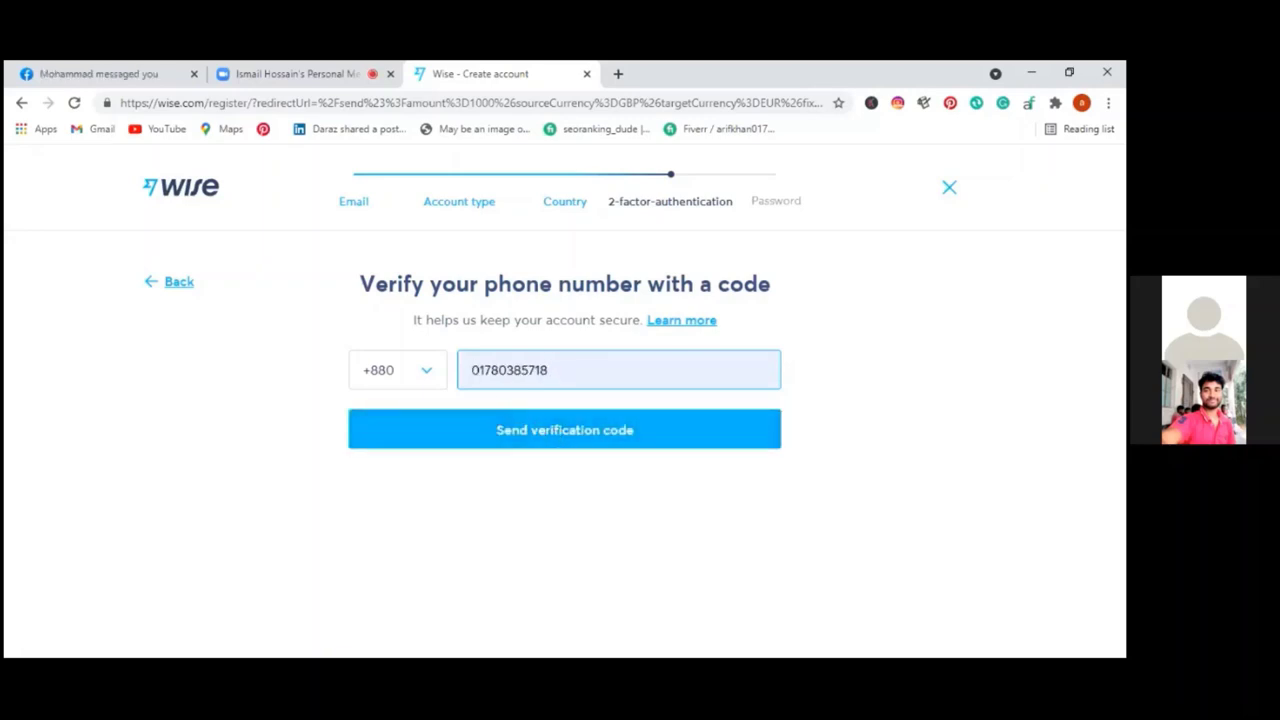
key(BackSpace)
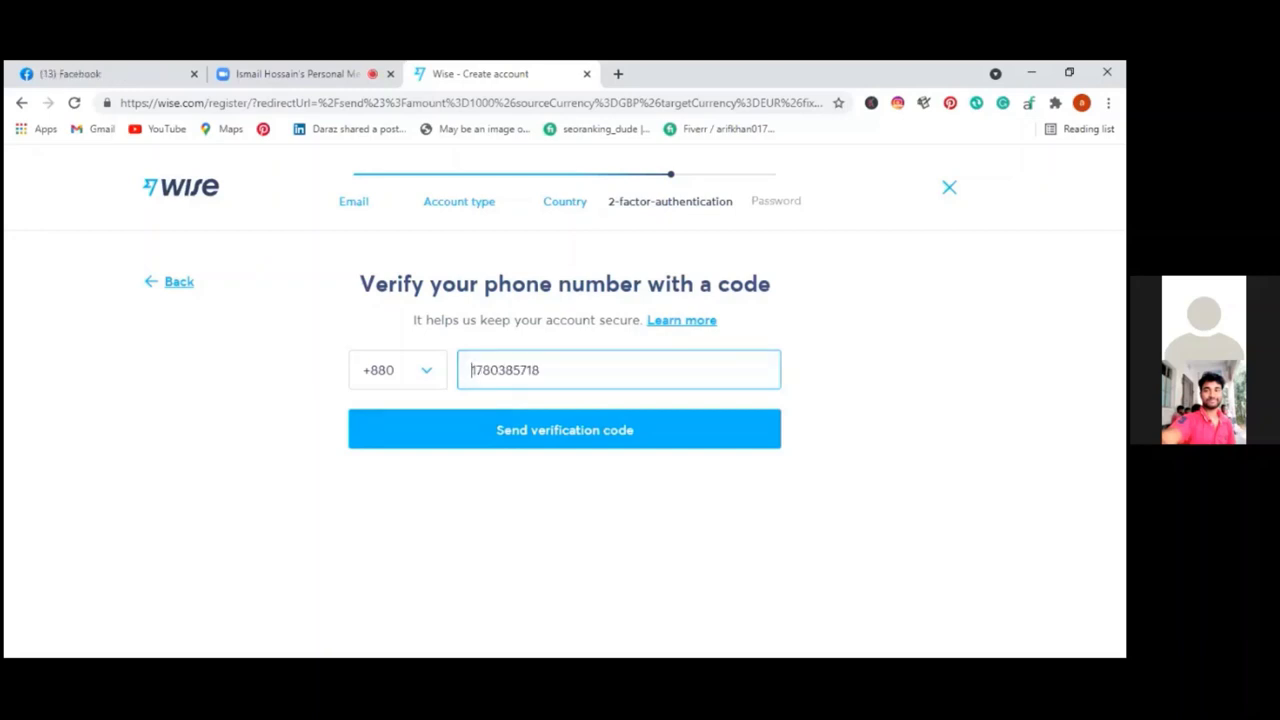
click(530, 432)
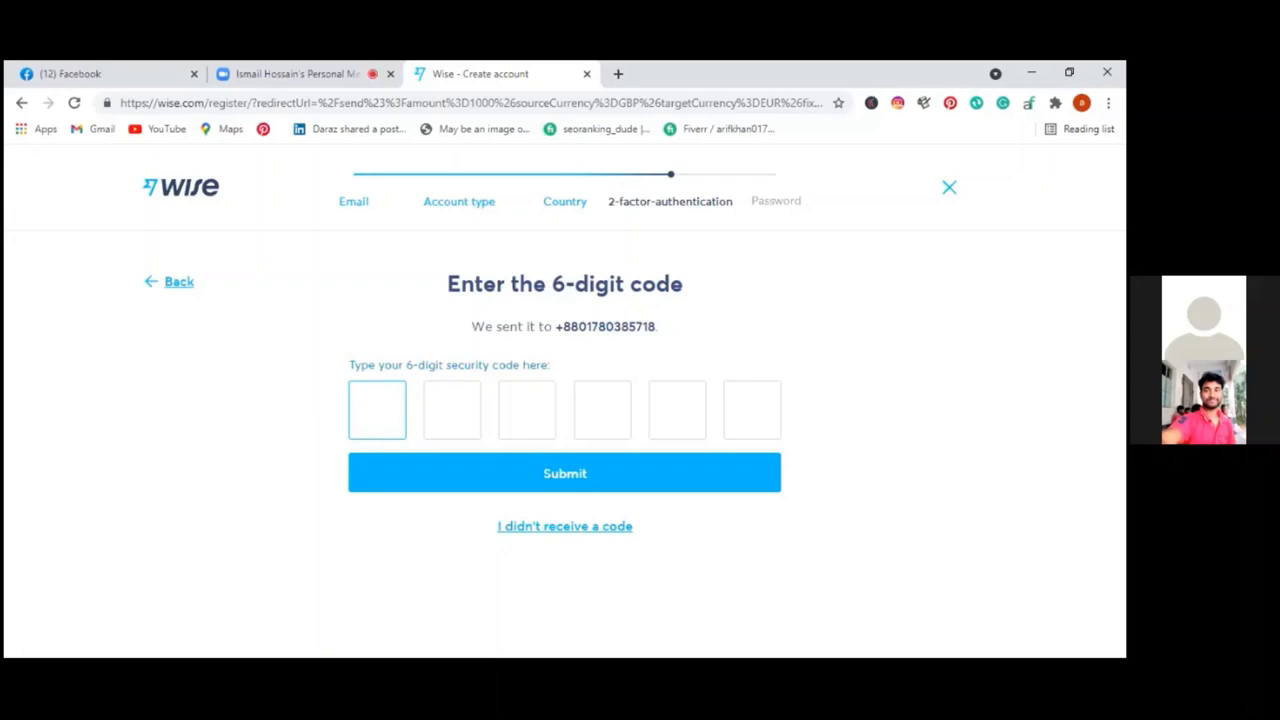
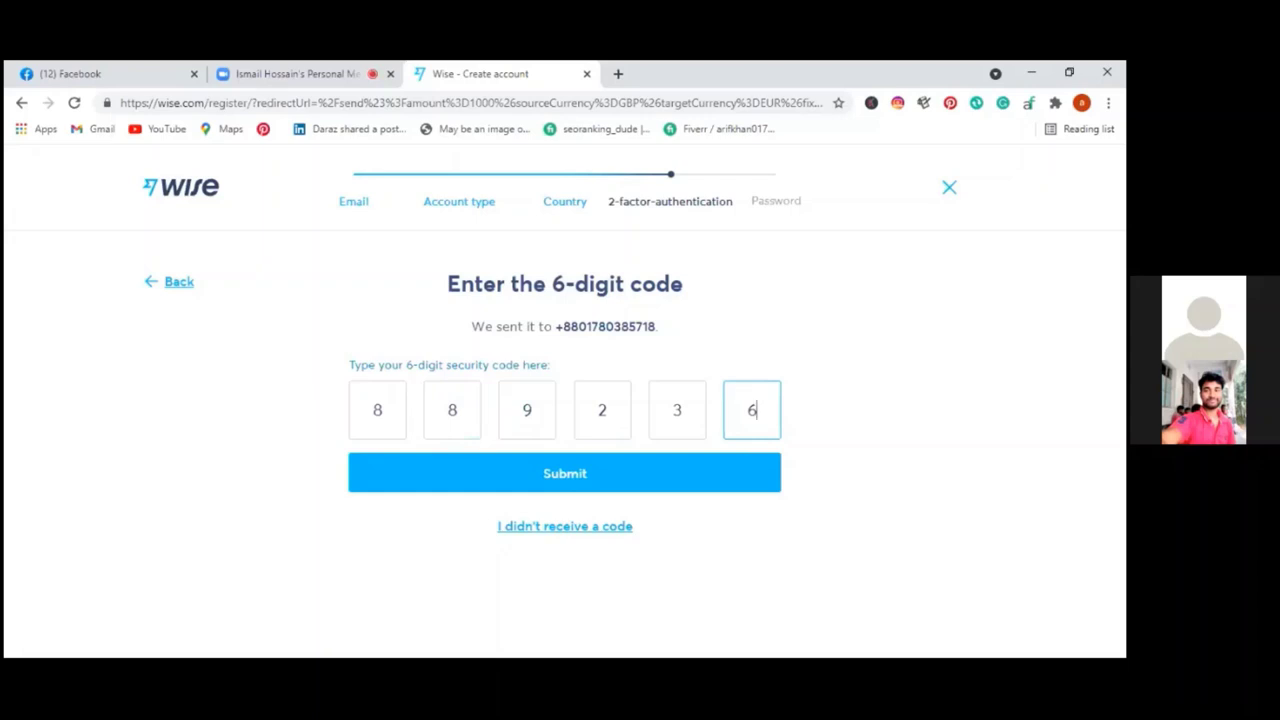
- Enter the received six-digit verification code and submit it
click(528, 483)
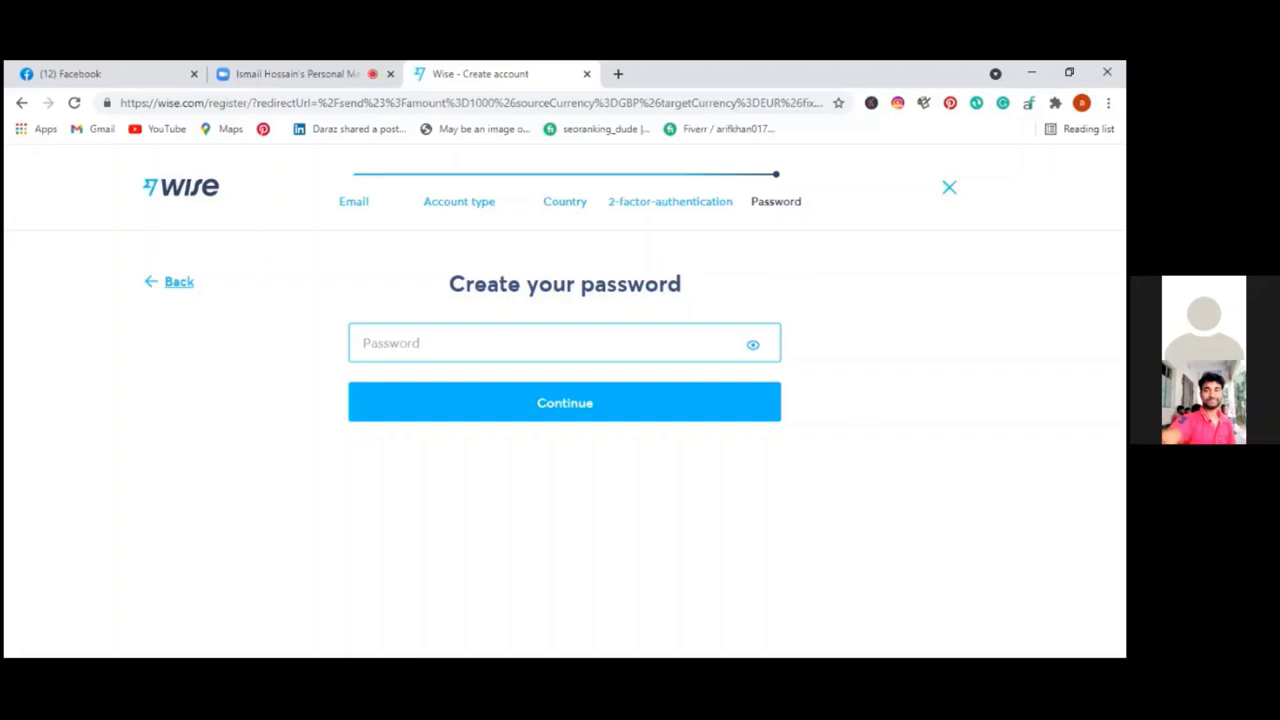
- Type a new account password in the Create your password field and continue
click(753, 346)
click(755, 346)
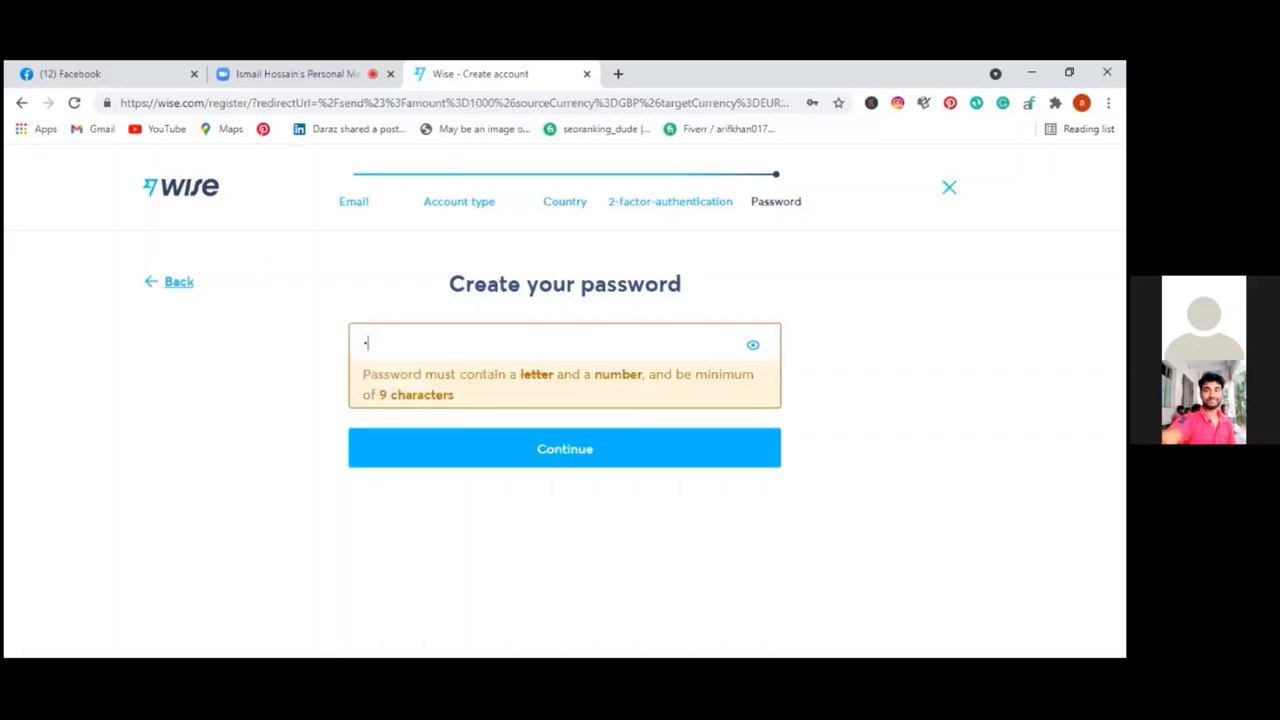
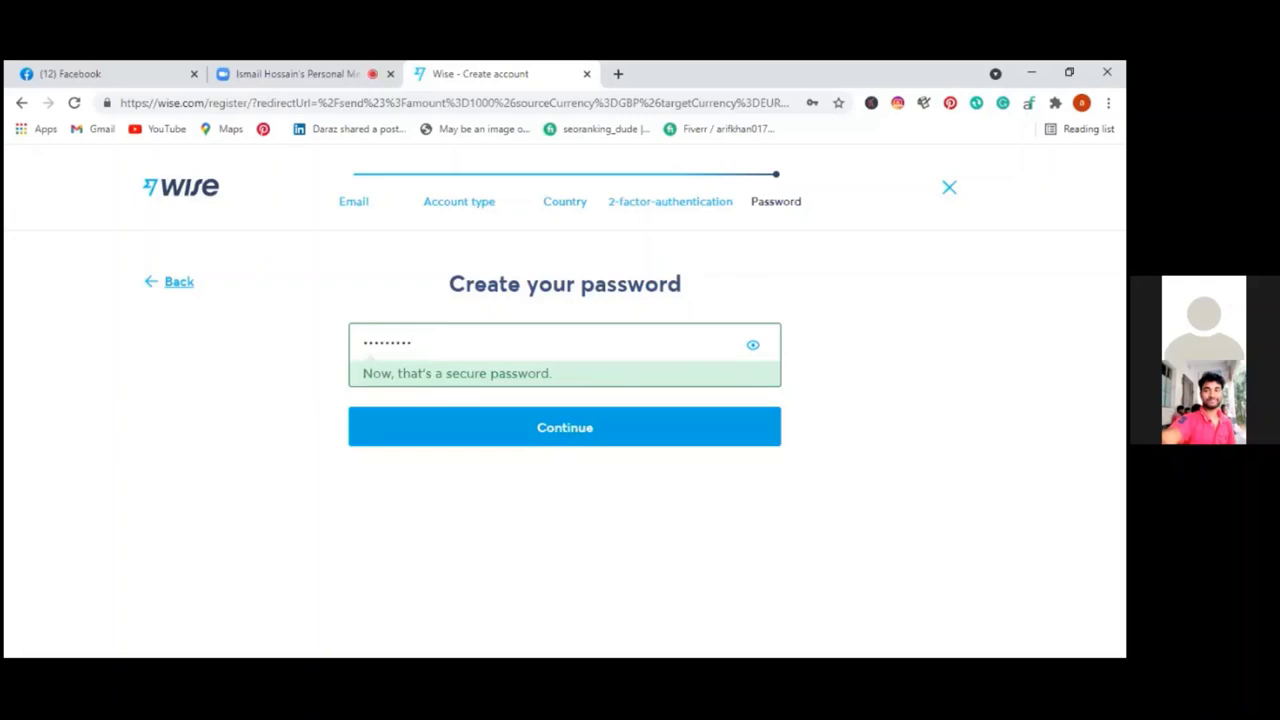
click(571, 430)
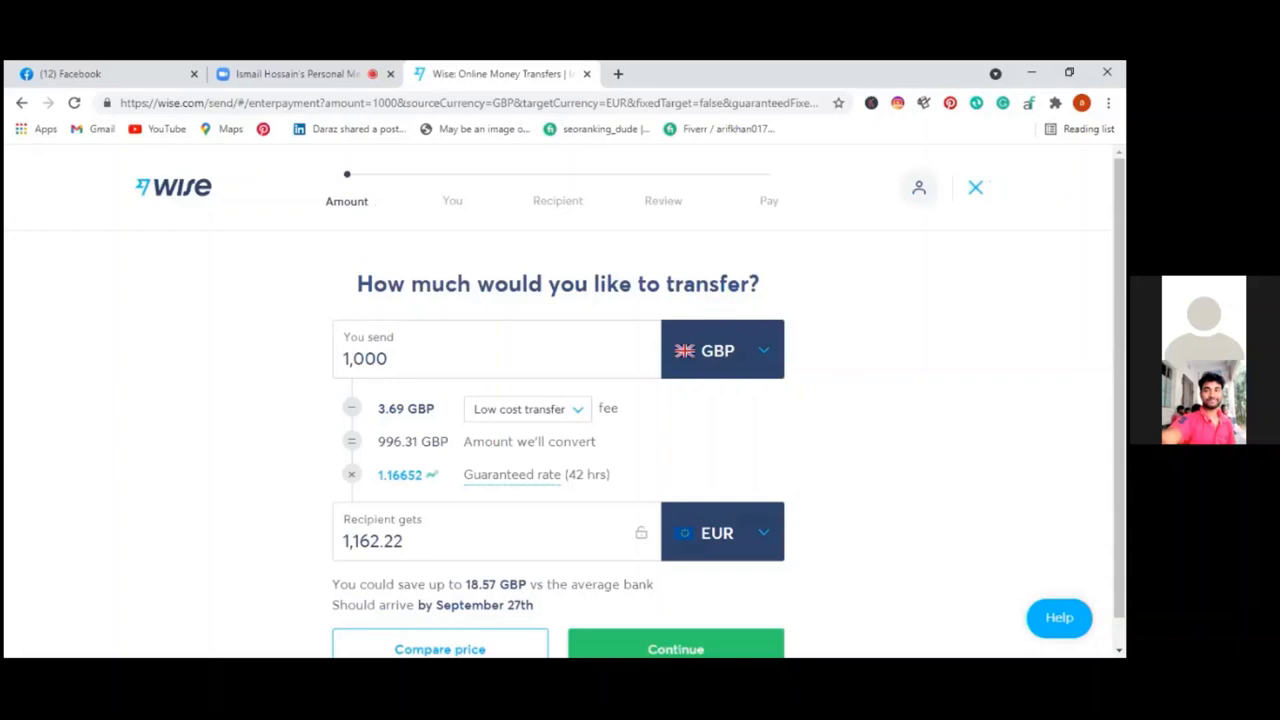
- Review the 1,000 GBP to 1,162.22 EUR transfer quote and continue
scroll(809, 436, down, 1)
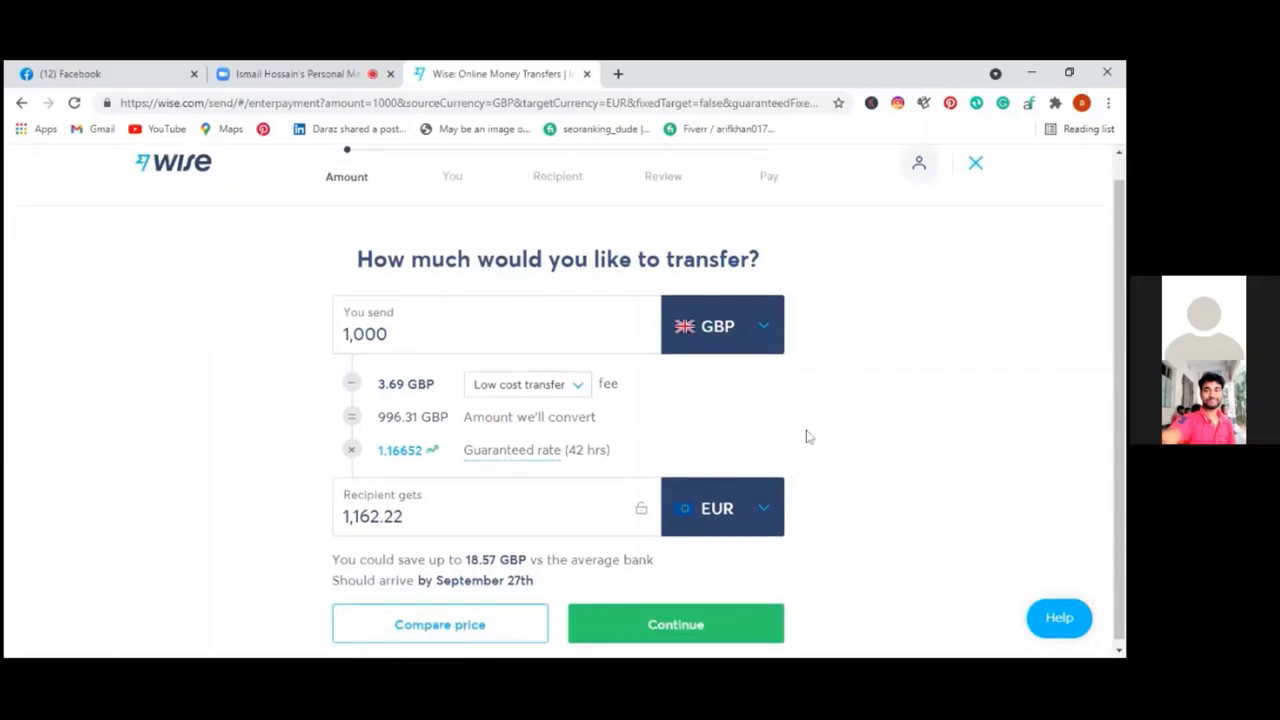
scroll(809, 436, up, 1)
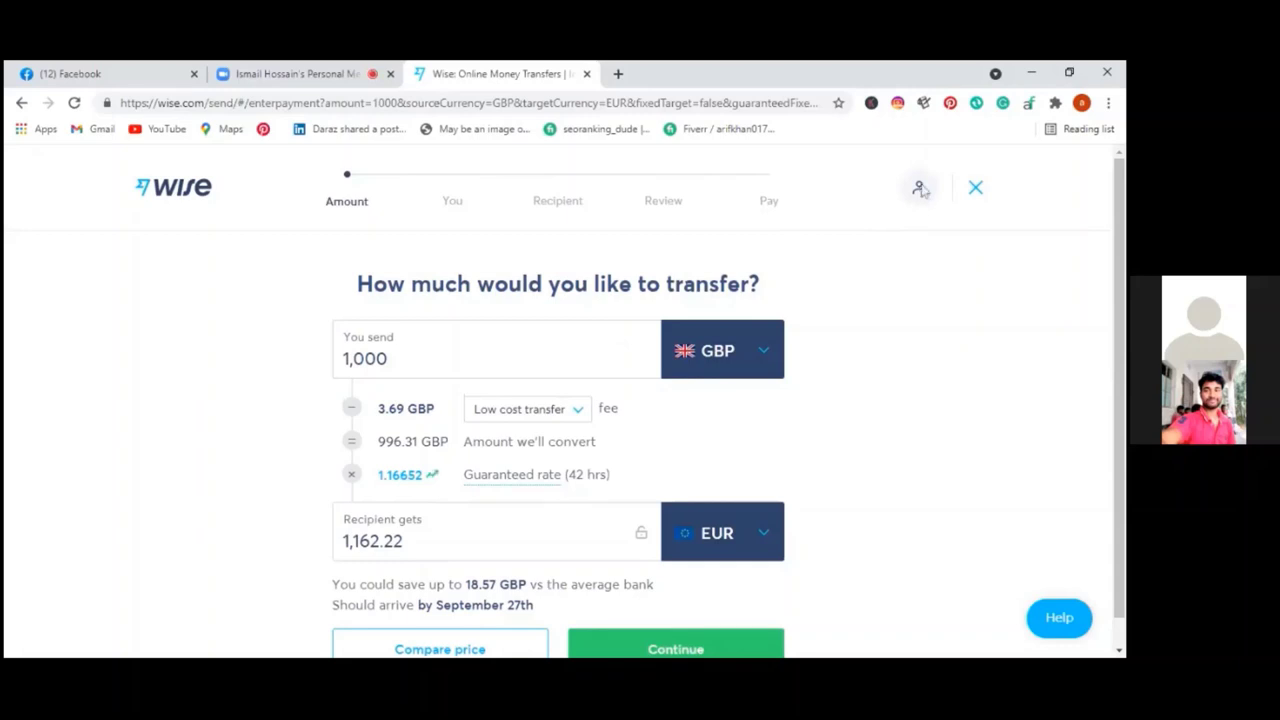
scroll(940, 325, down, 1)
scroll(940, 325, up, 1)
scroll(902, 414, down, 1)
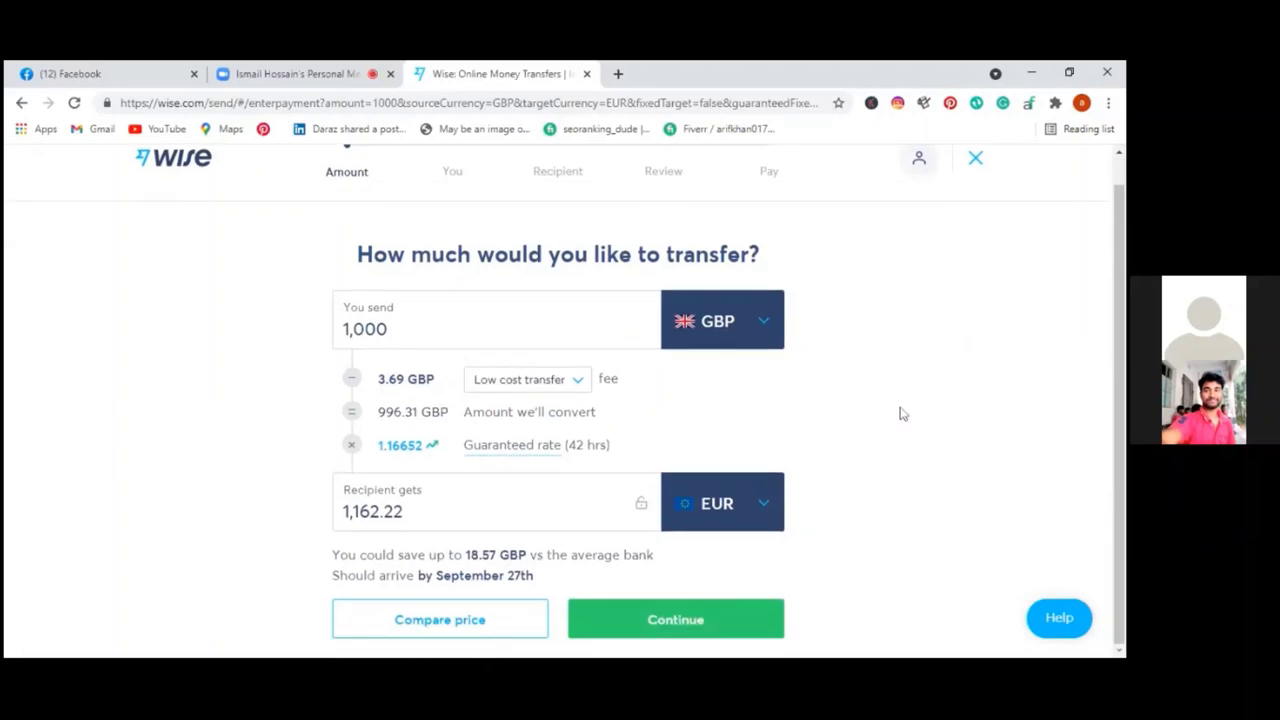
click(748, 634)
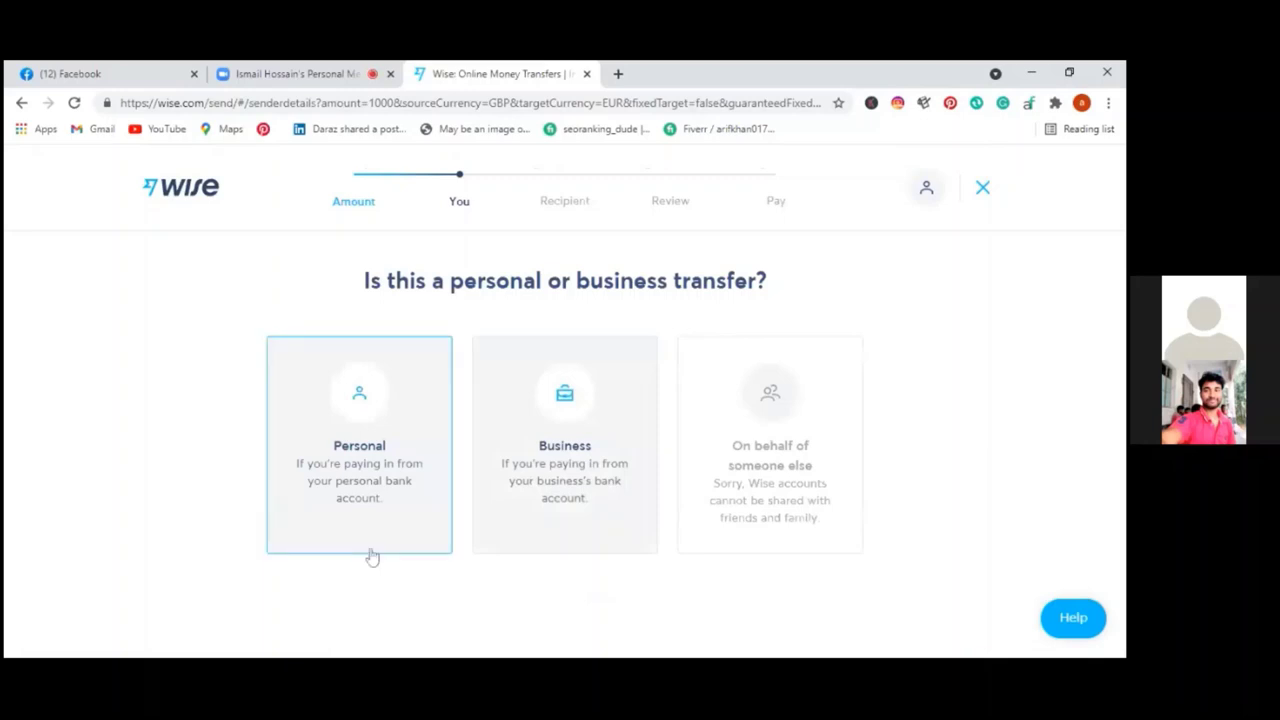
- Choose Personal as the transfer type and look over the 'Fill in your details' form
click(375, 478)
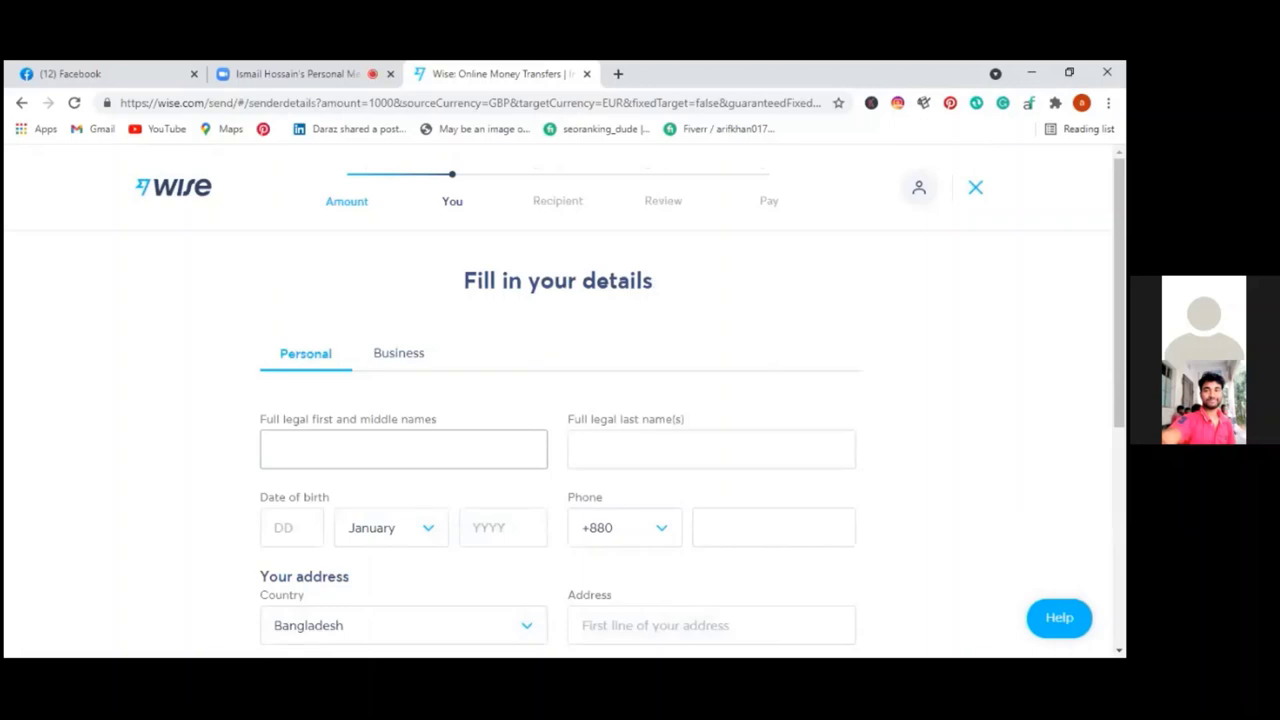
scroll(405, 440, down, 1)
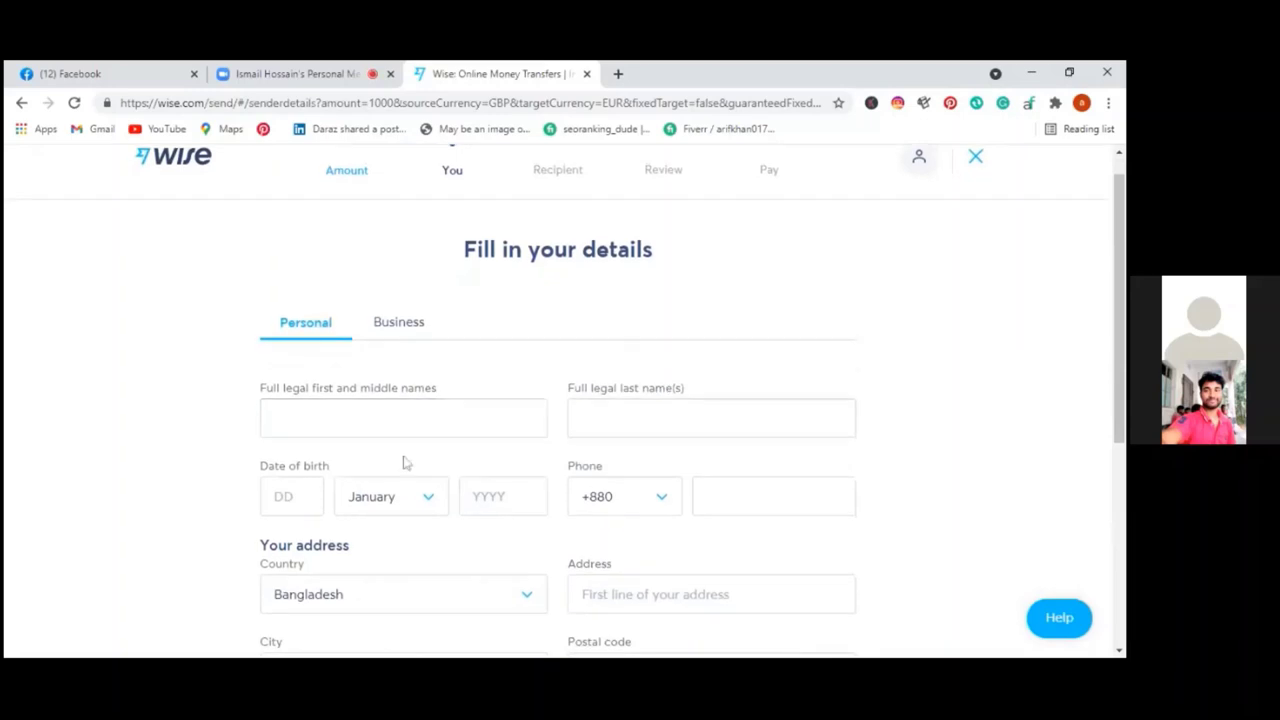
scroll(405, 462, down, 1)
- Enter the sender's legal first and last names and remove the phone number's leading zero
click(325, 385)
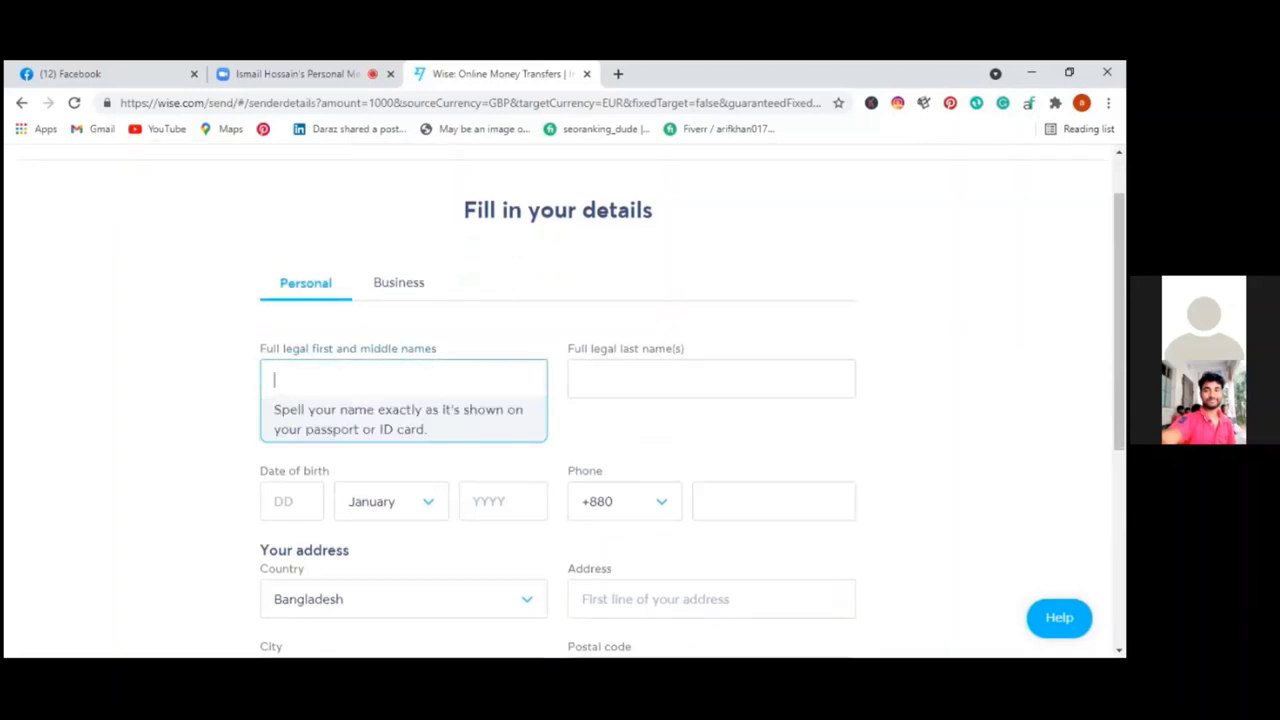
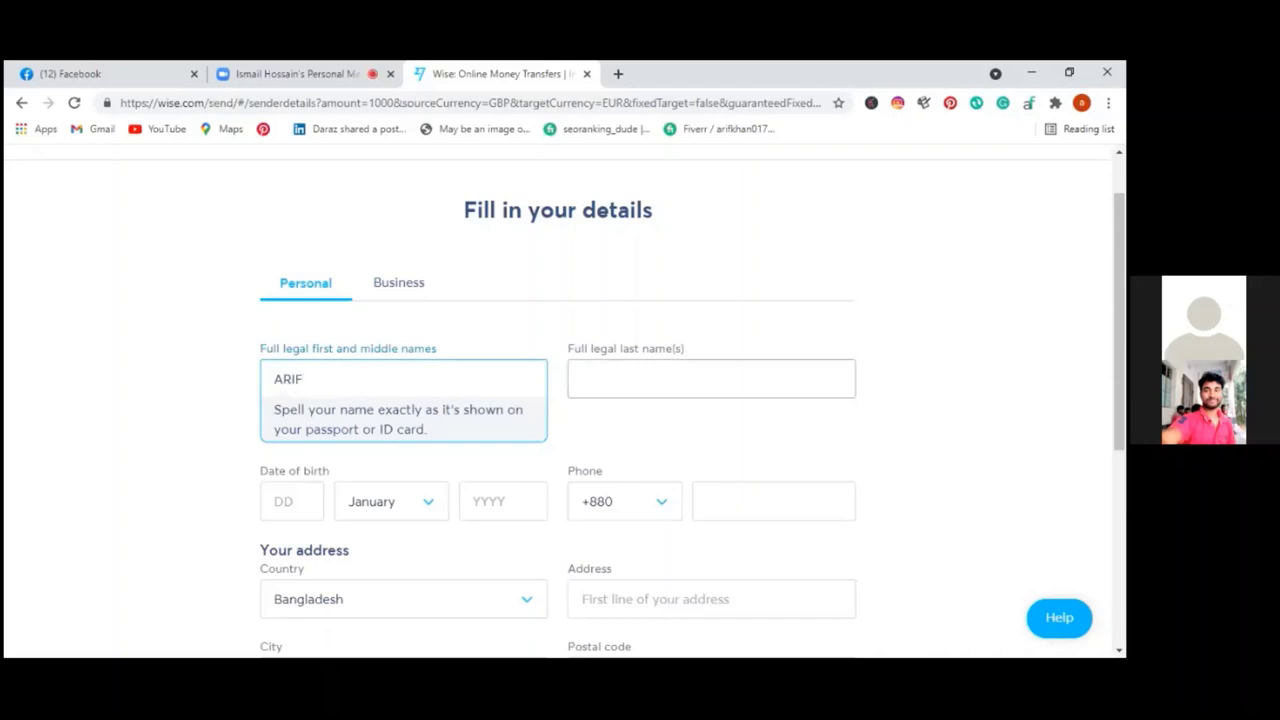
click(711, 378)
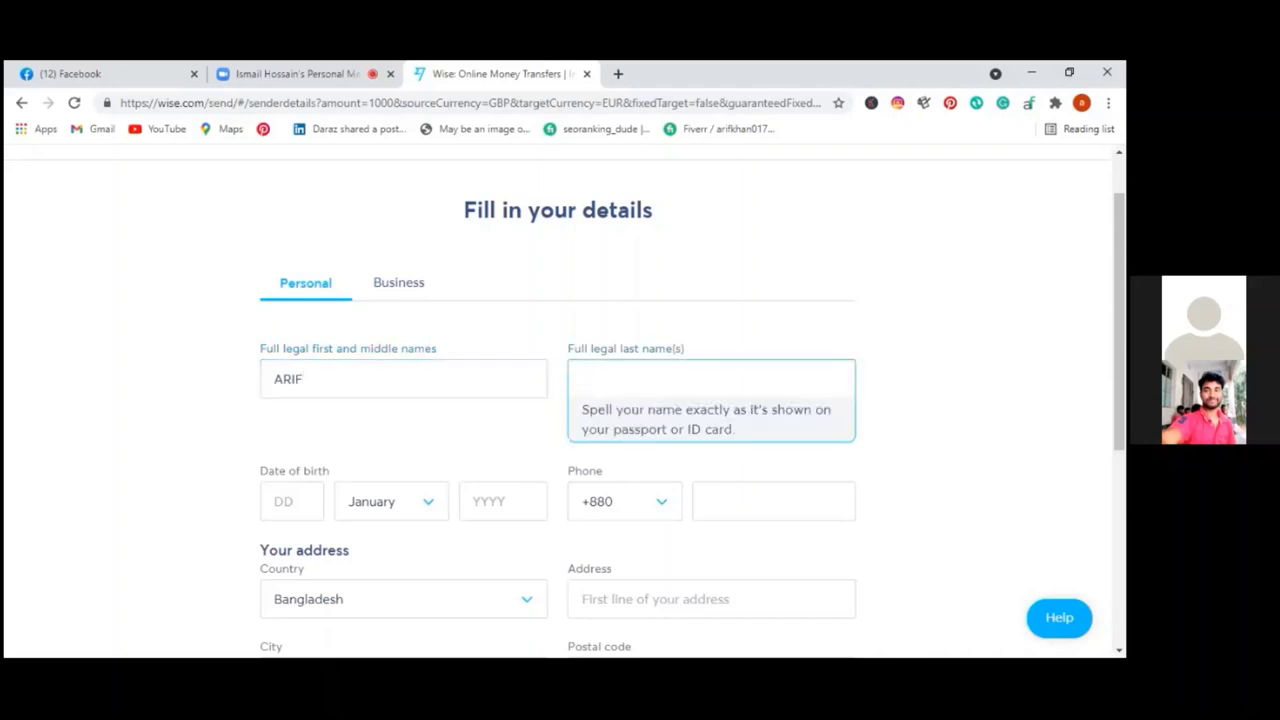
click(561, 430)
scroll(561, 432, down, 2)
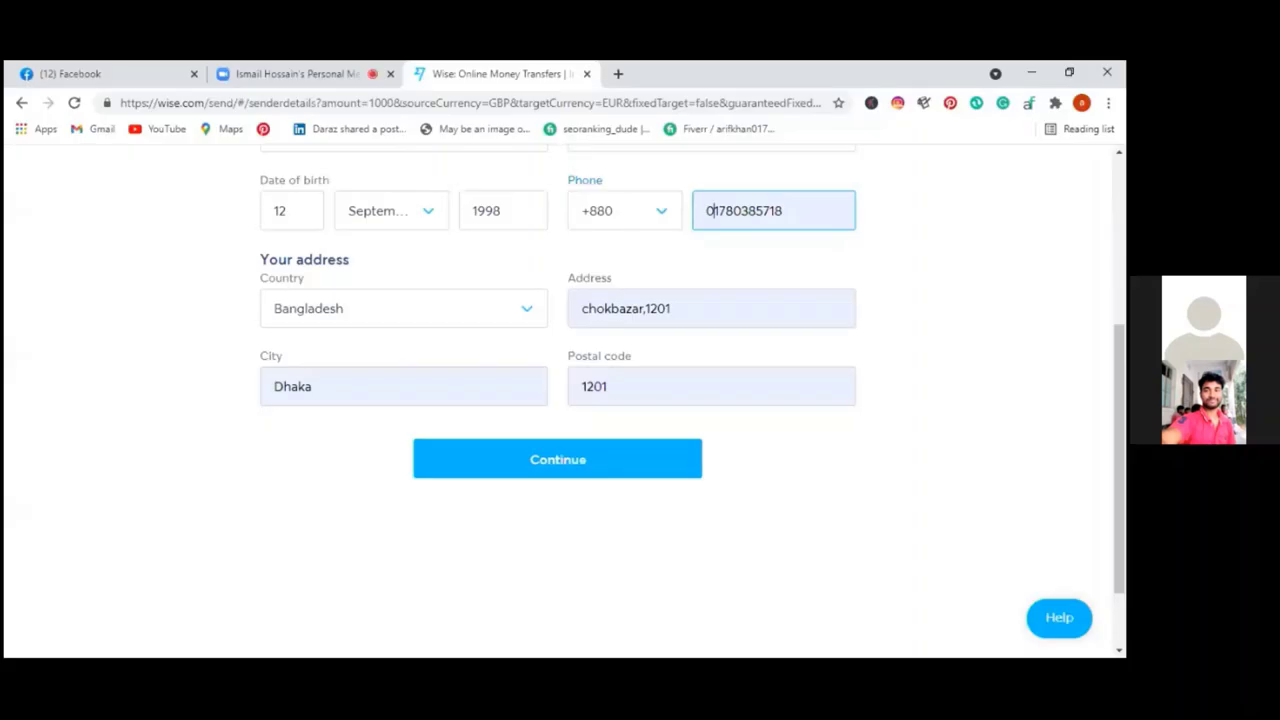
key(BackSpace)
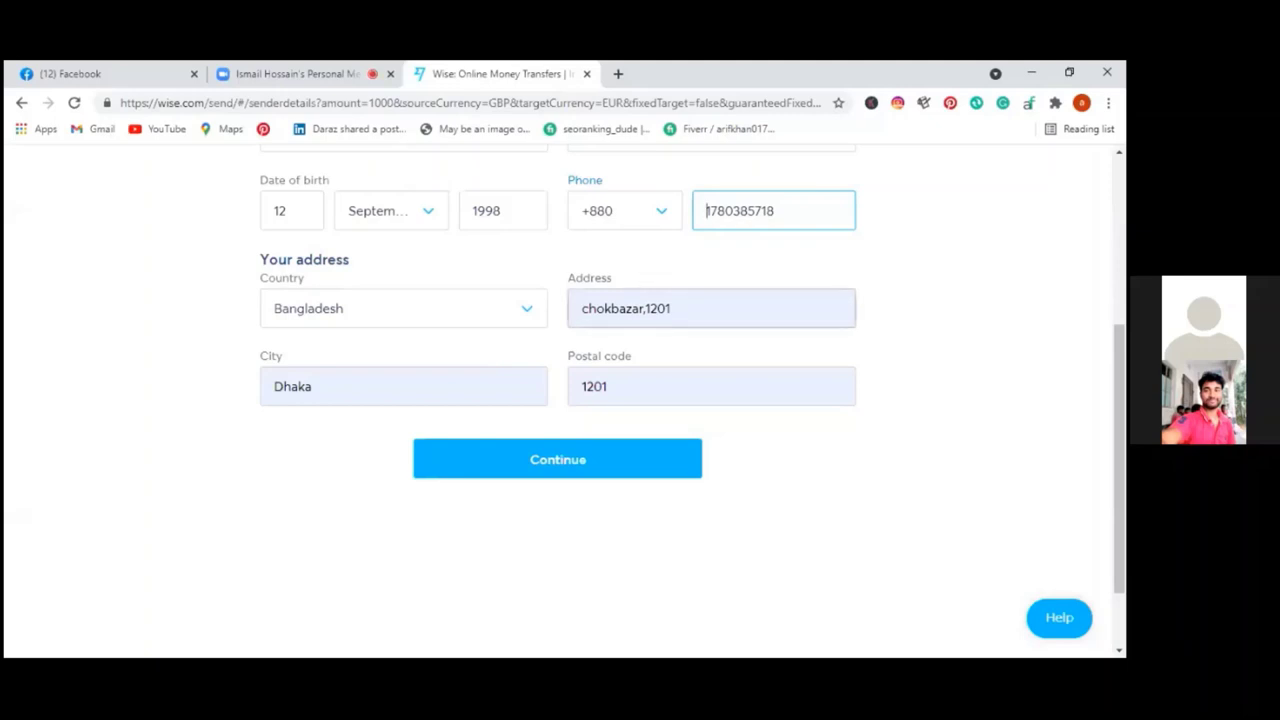
click(670, 308)
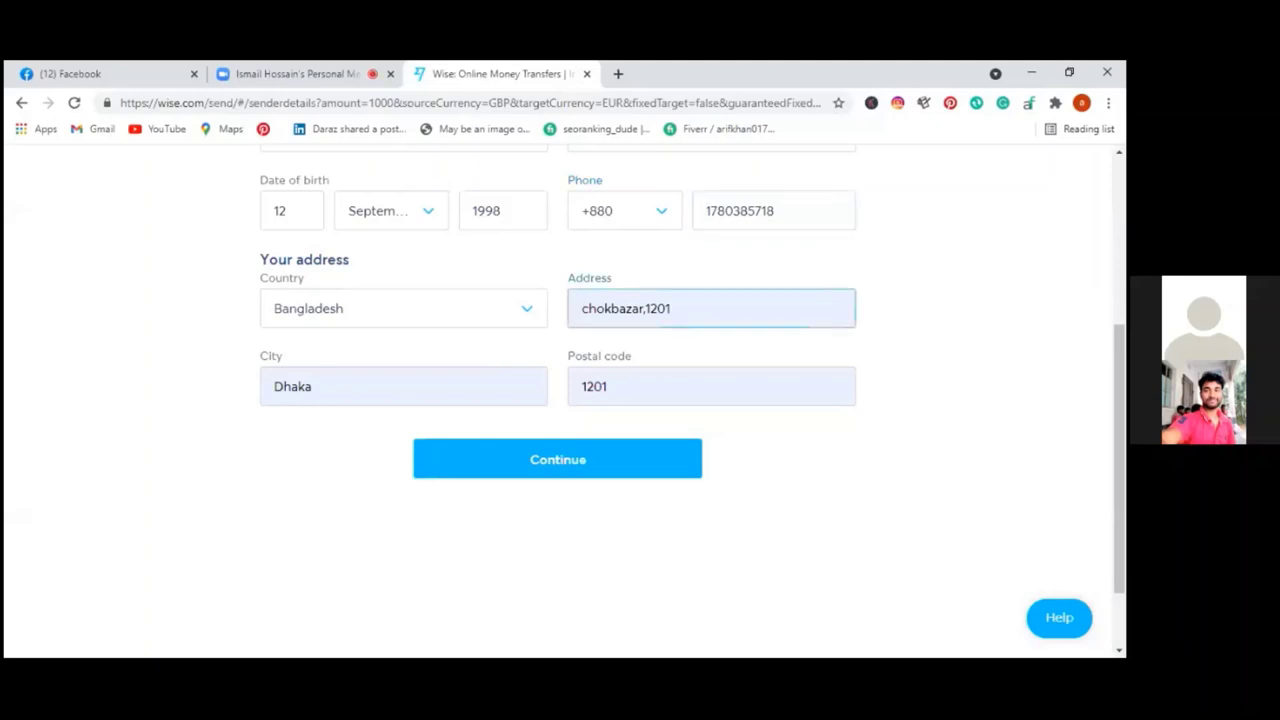
- Erase the autofilled street address and type the sender's own first address line in its place
key(BackSpace)
key(BackSpace)
key(BackSpace)
key(BackSpace)
key(BackSpace)
key(BackSpace)
key(BackSpace)
key(BackSpace)
key(BackSpace)
key(BackSpace)
key(BackSpace)
key(BackSpace)
key(BackSpace)
key(BackSpace)
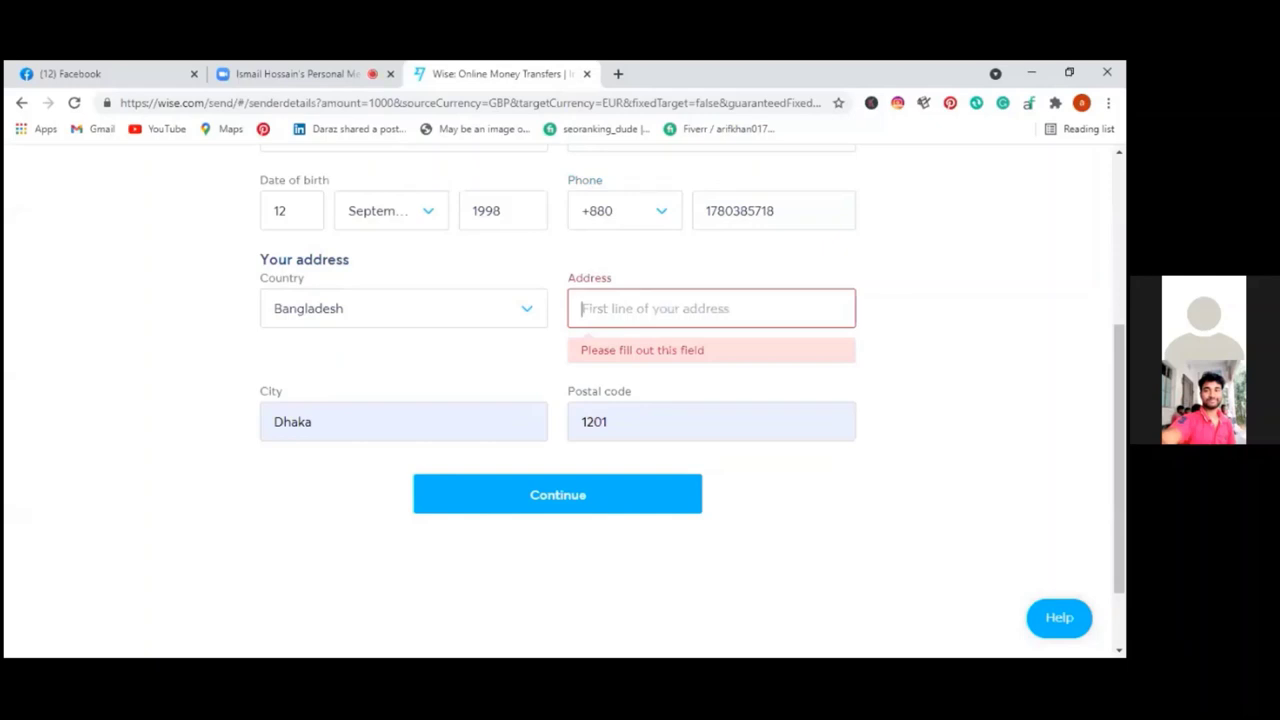
text(chon)
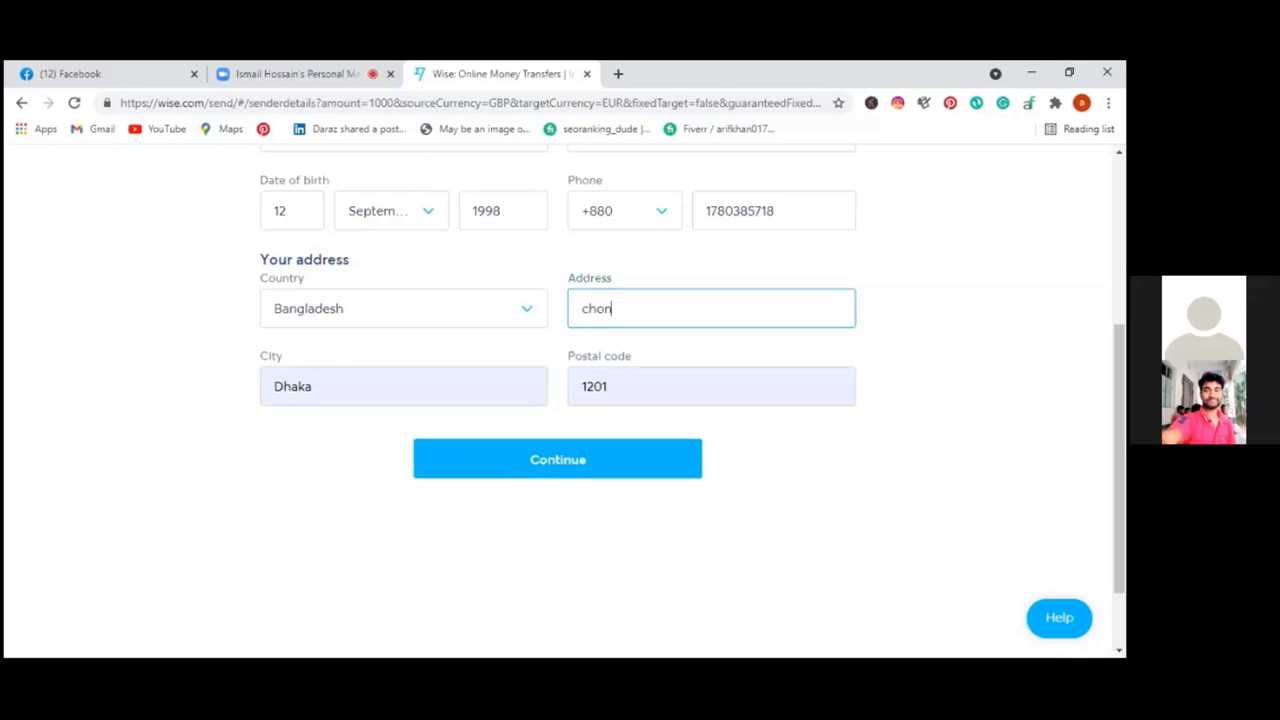
text(dropur,)
key(BackSpace)
text(,)
key(BackSpace)
key(BackSpace)
key(BackSpace)
key(BackSpace)
key(BackSpace)
key(BackSpace)
key(BackSpace)
key(BackSpace)
key(BackSpace)
key(BackSpace)
key(BackSpace)
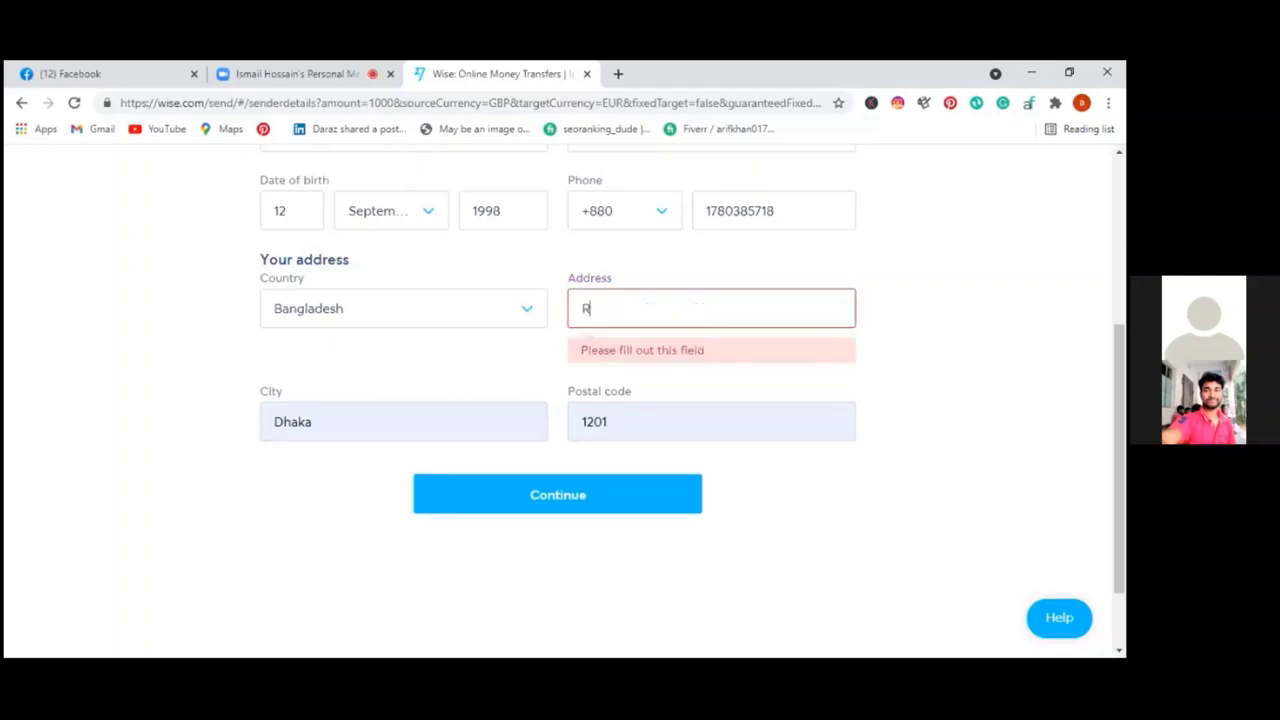
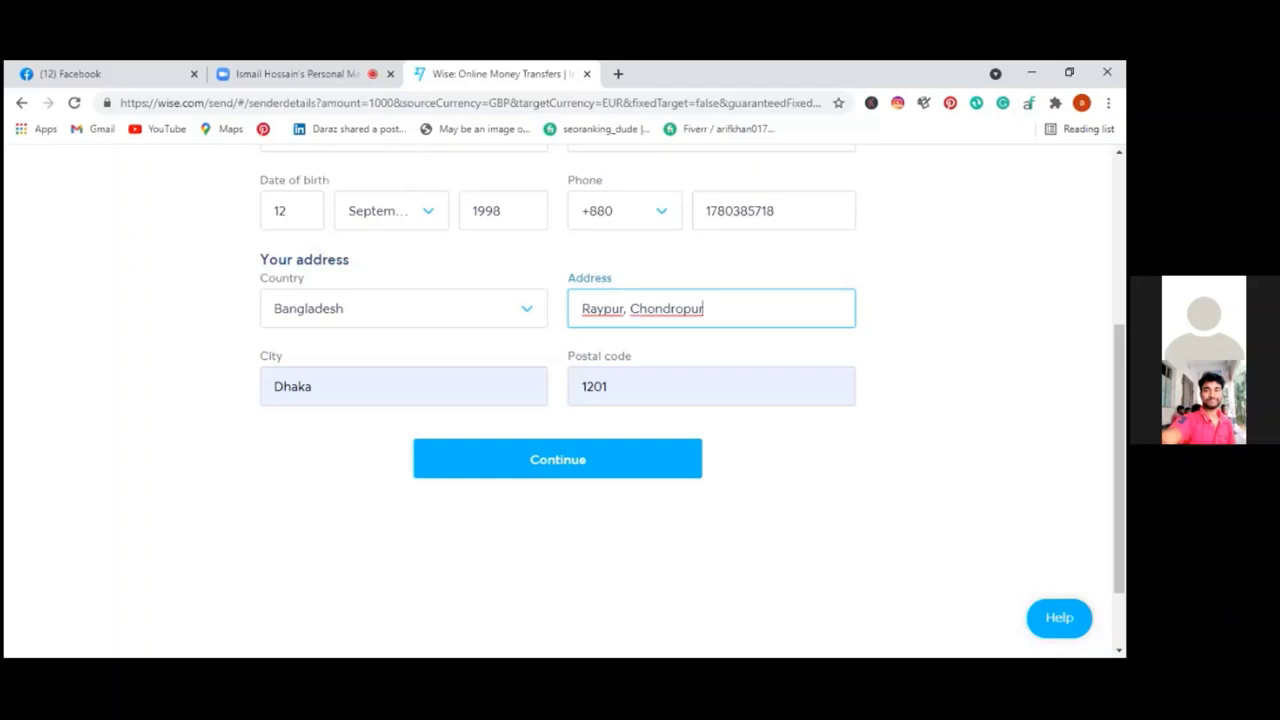
click(292, 387)
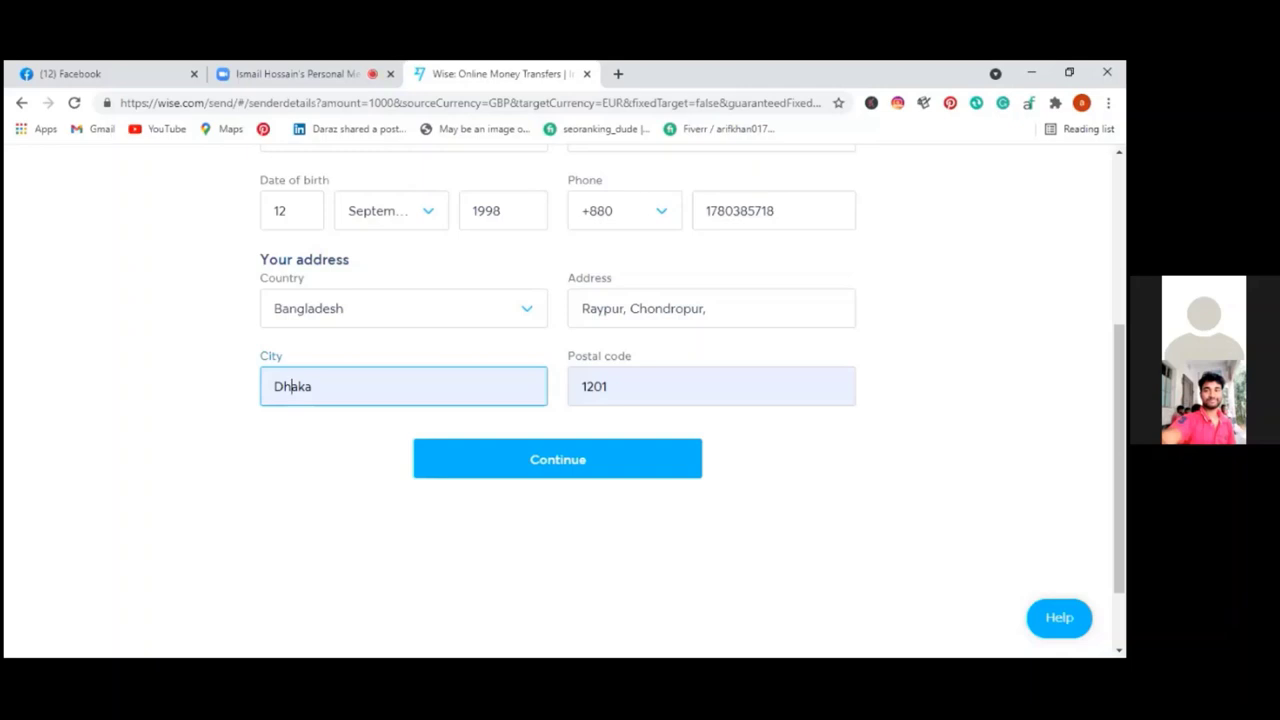
- Clear the autofilled city and enter the sender's city name instead
key(BackSpace)
key(BackSpace)
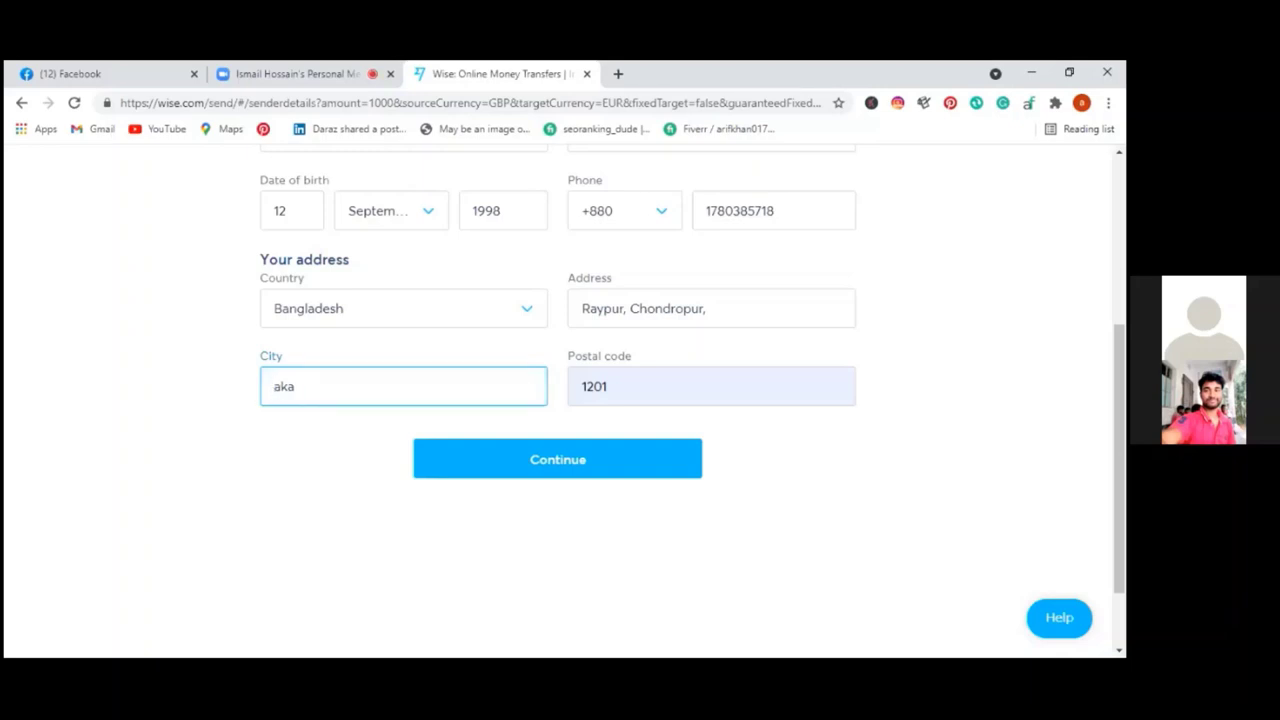
click(295, 386)
key(BackSpace)
key(BackSpace)
key(BackSpace)
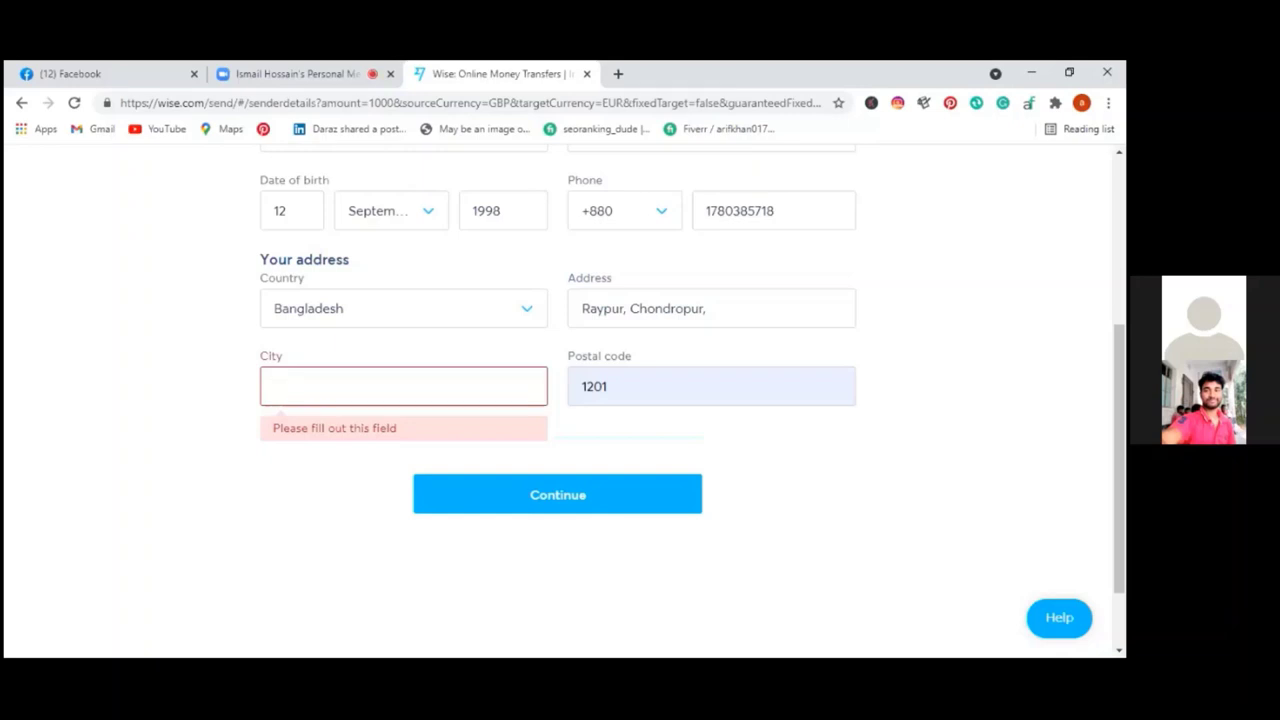
text(shoriatpur)
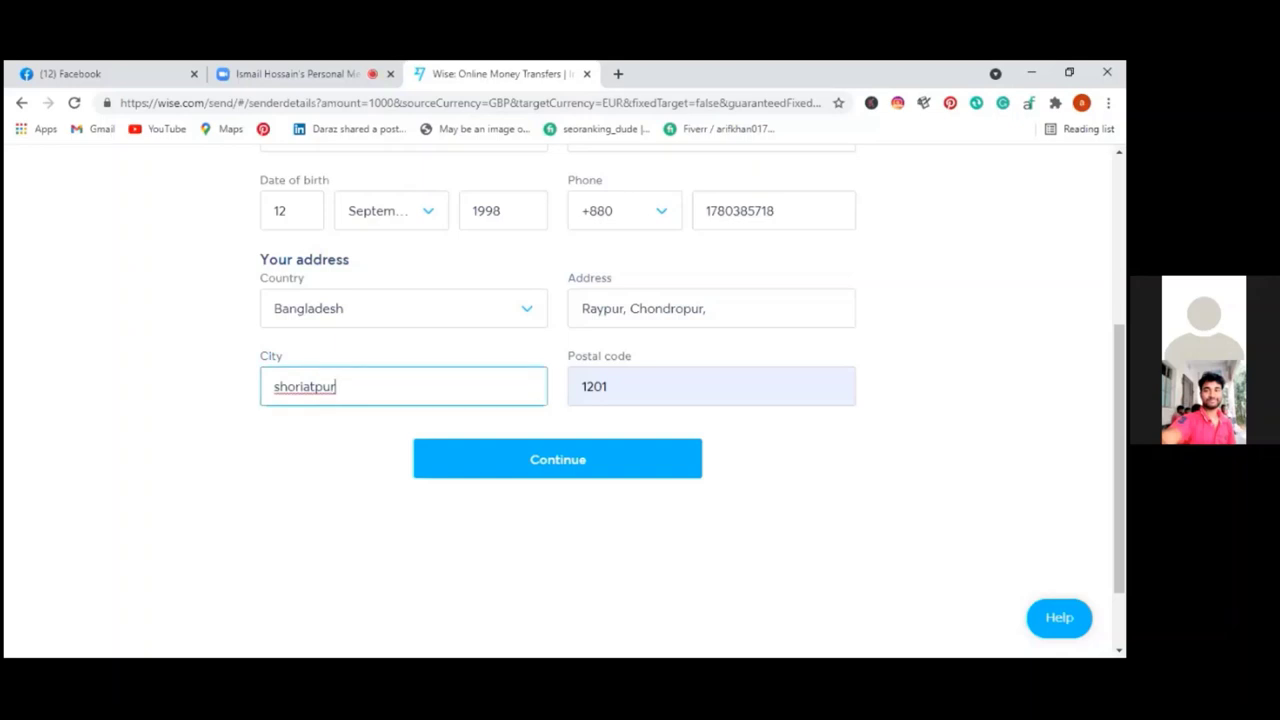
double_click(330, 394)
click(330, 394)
- Replace the postal code with the sender's and submit the sender details
click(606, 386)
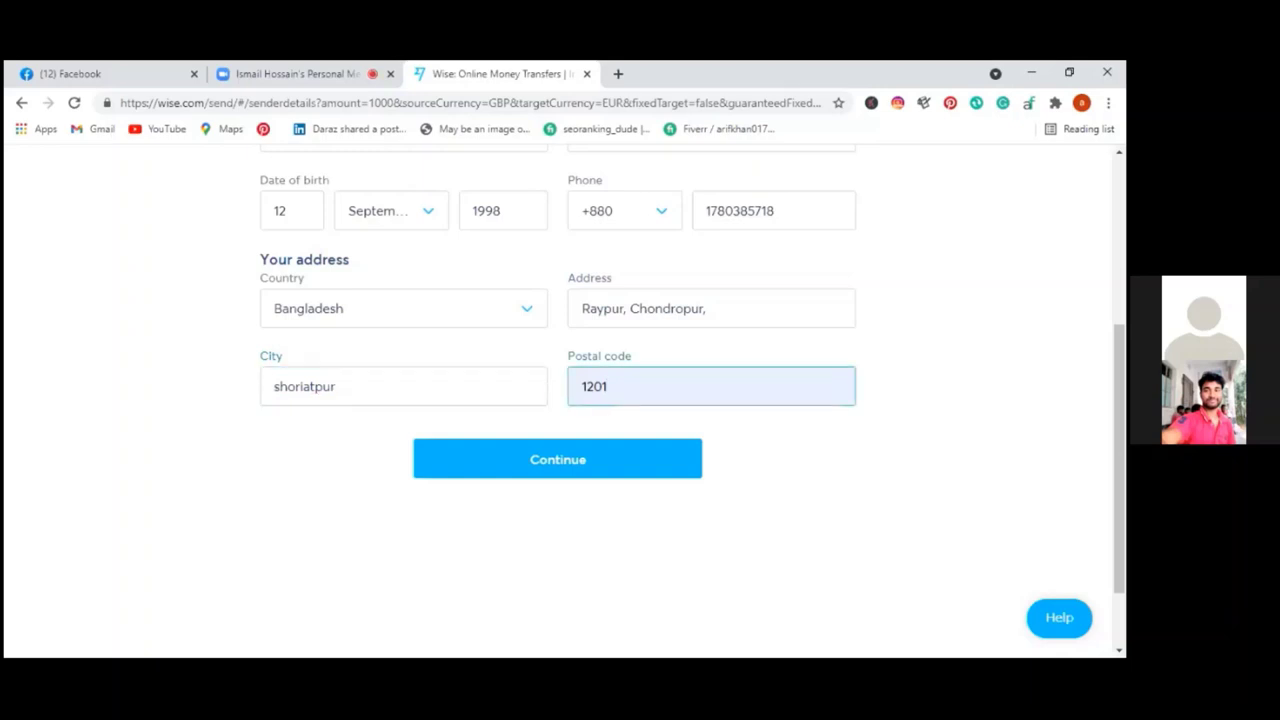
key(BackSpace)
key(BackSpace)
key(BackSpace)
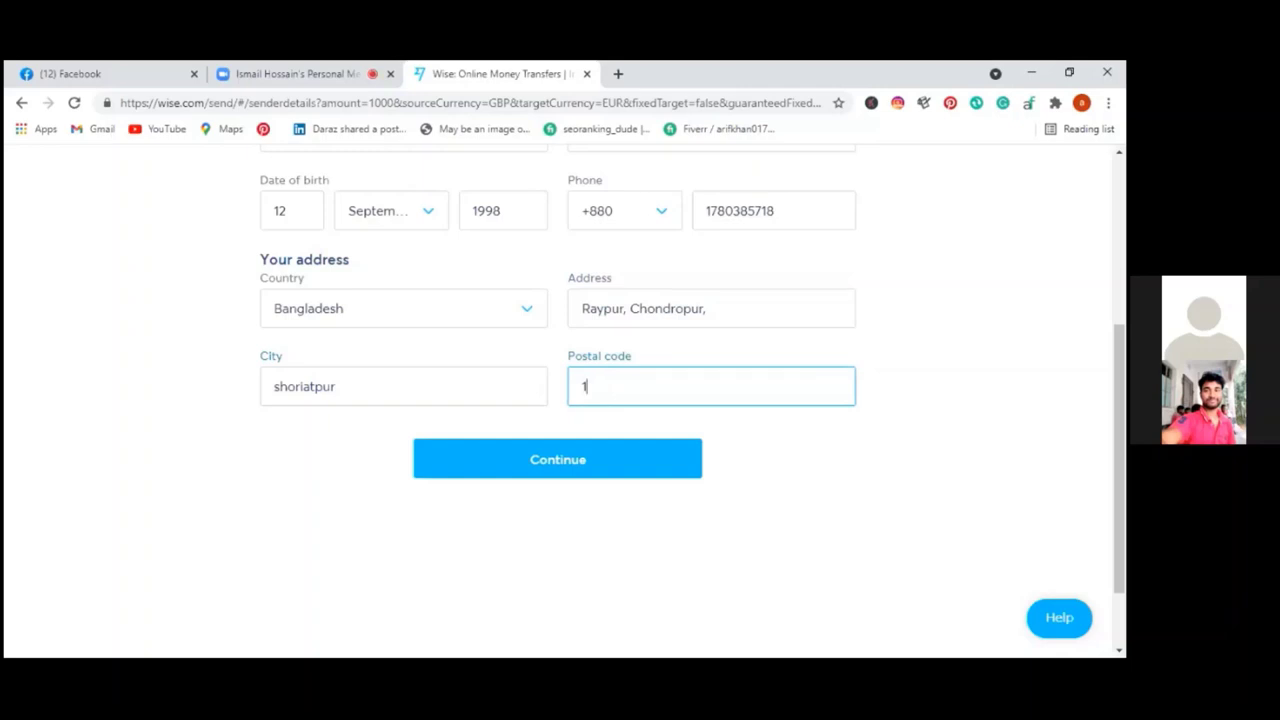
text(8002)
click(563, 463)
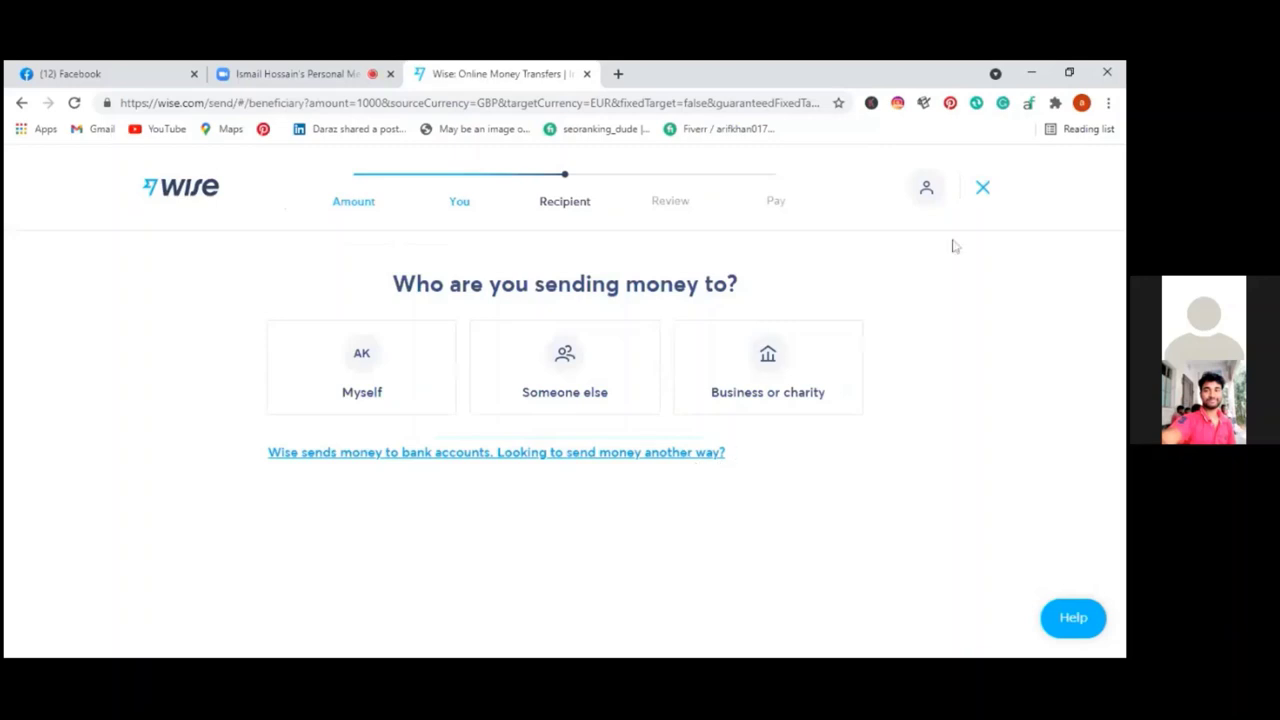
- Close the transfer flow with the X icon to return to the Home dashboard
click(983, 189)
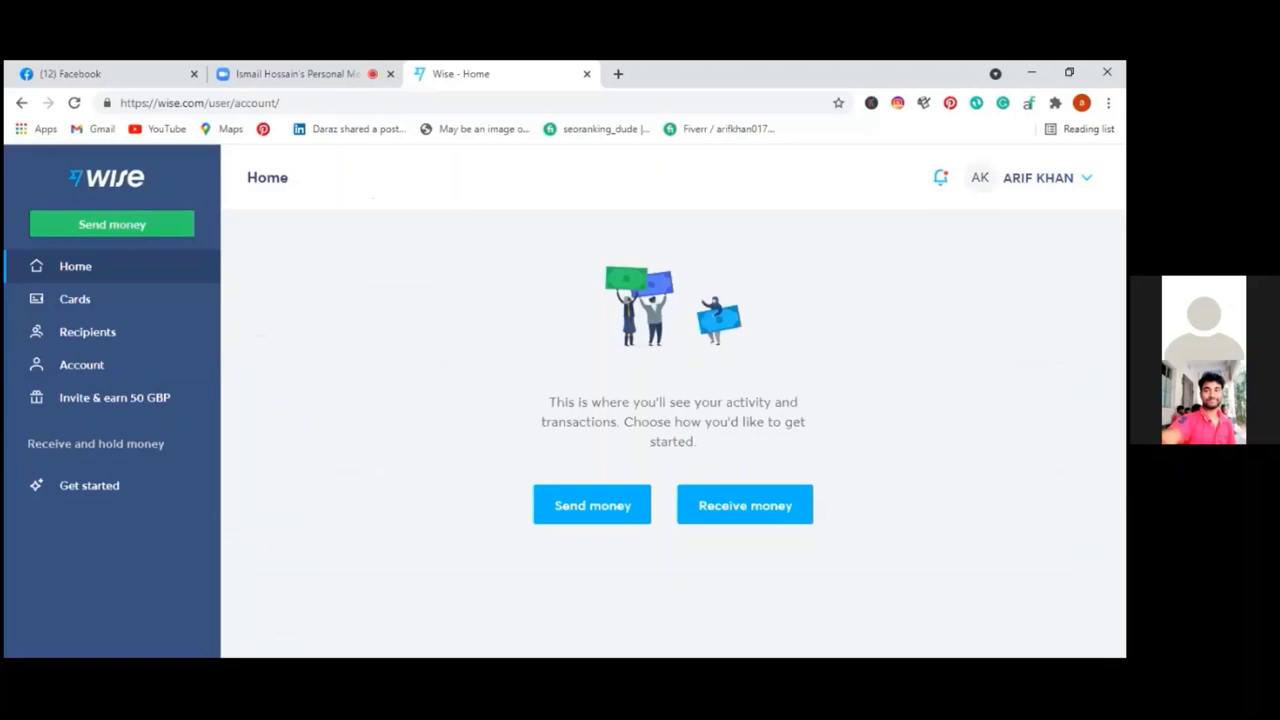
- Glance at the notifications, then go to the Account page from the left sidebar
click(942, 178)
click(88, 366)
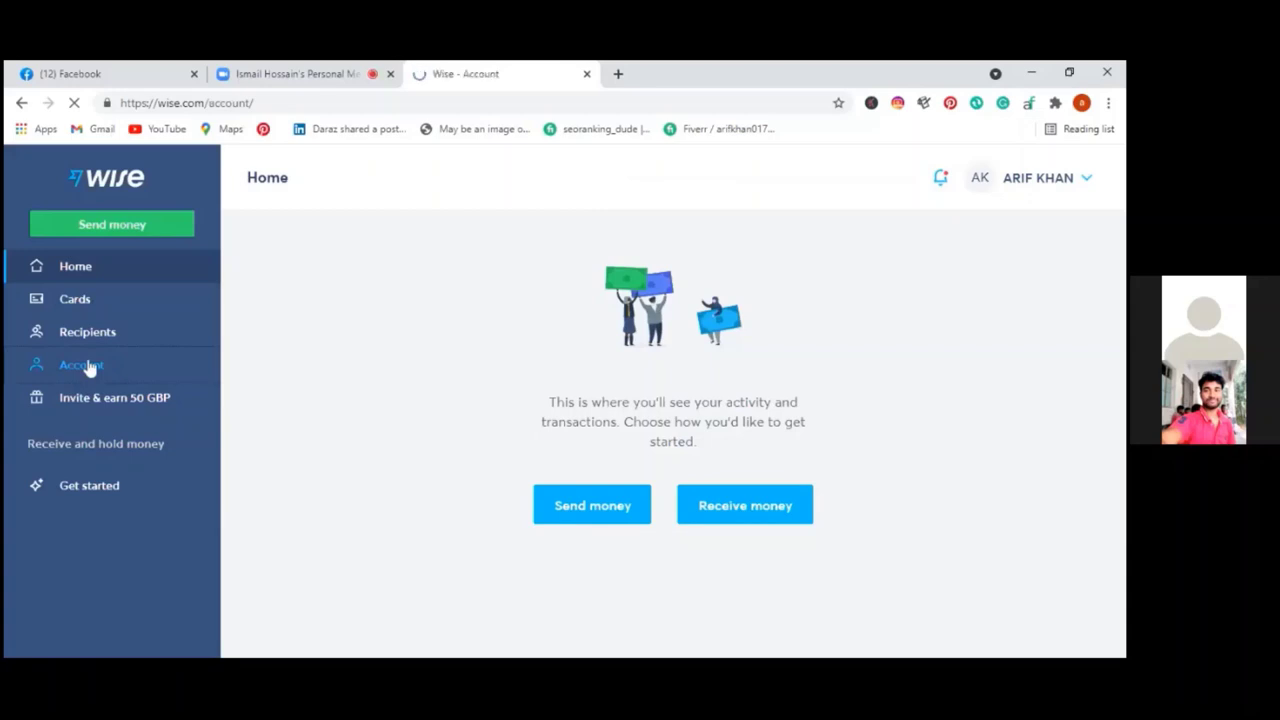